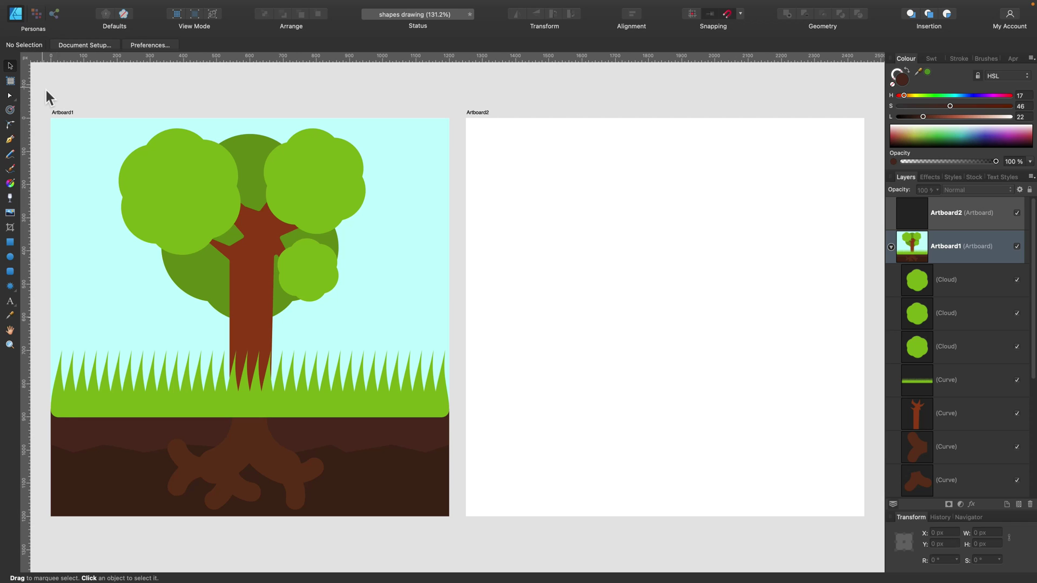
Switch the view to outline mode, then back to the fully rendered artwork.
click(224, 6)
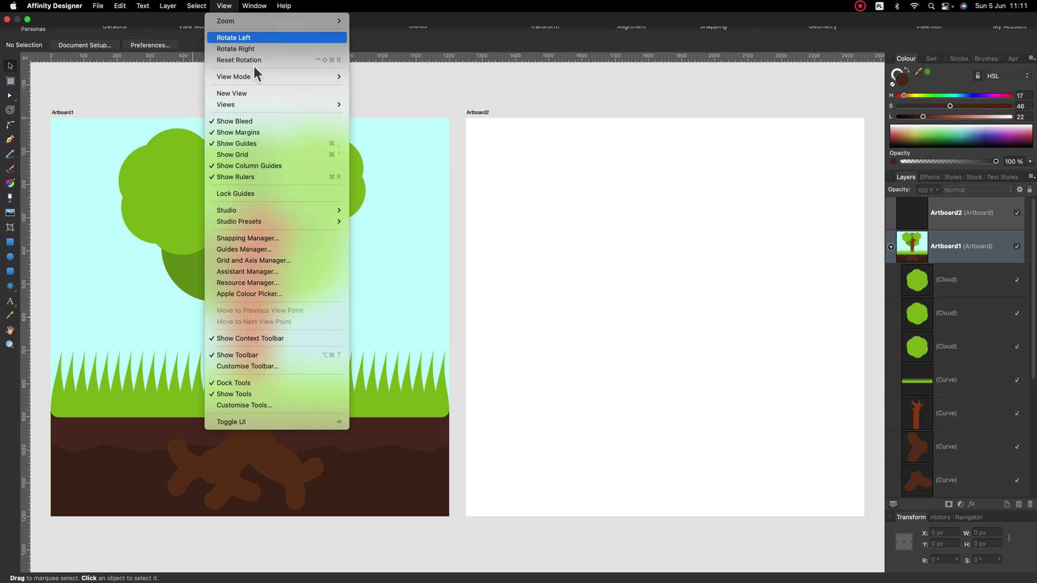
mouse_move(257, 80)
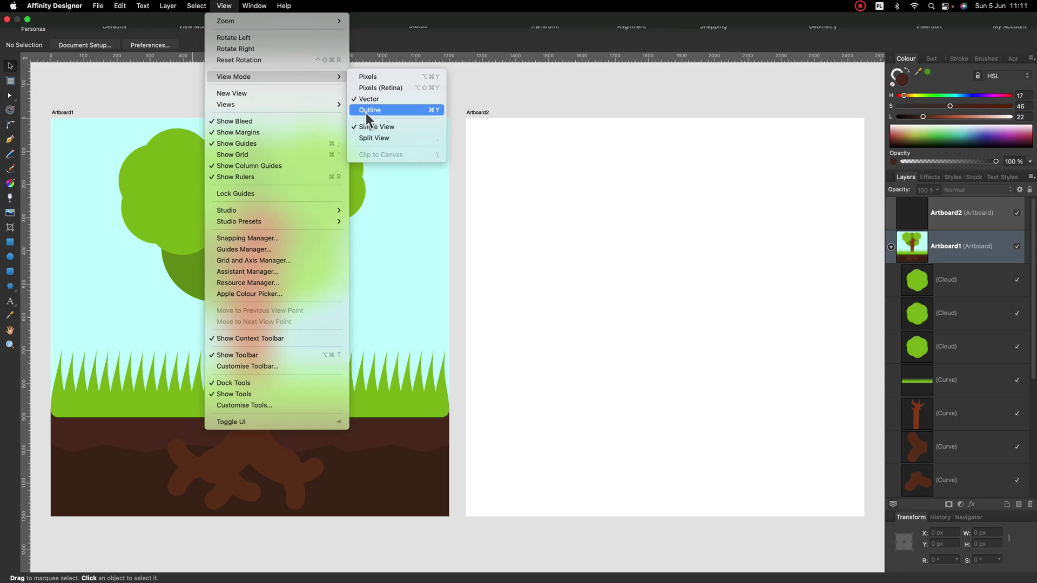
click(379, 112)
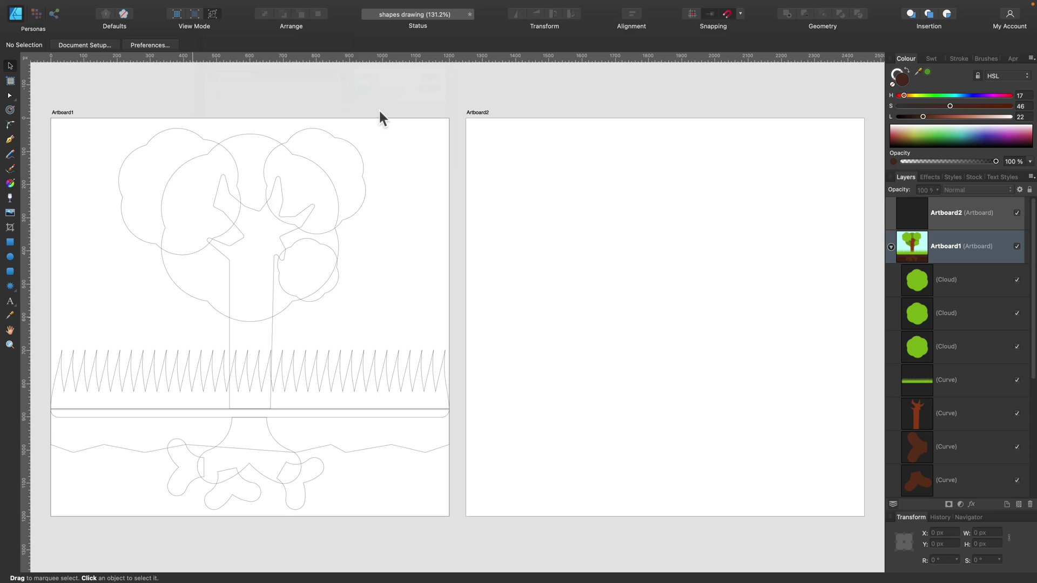
scroll(343, 313, up, 1)
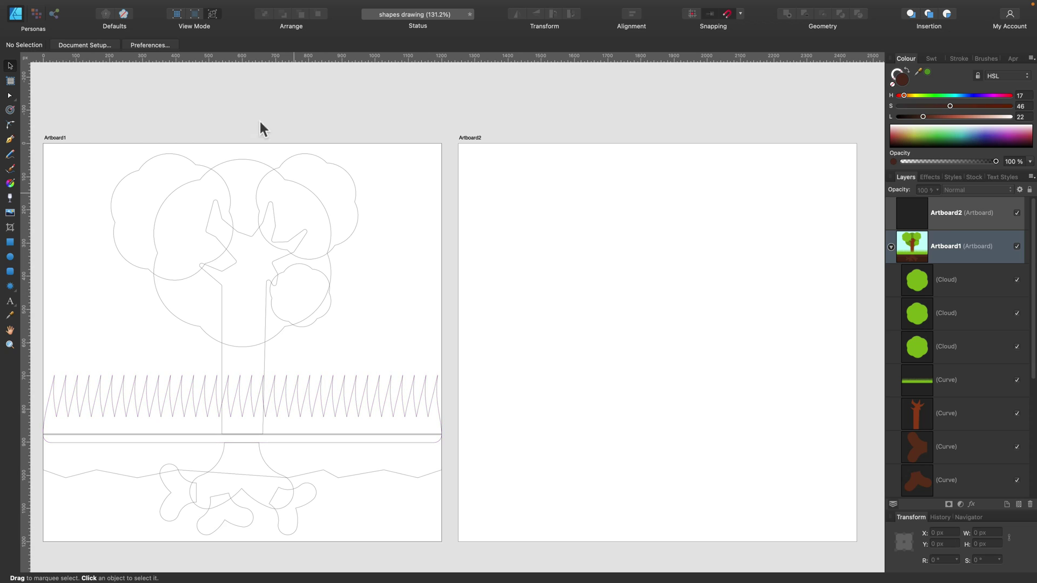
click(225, 6)
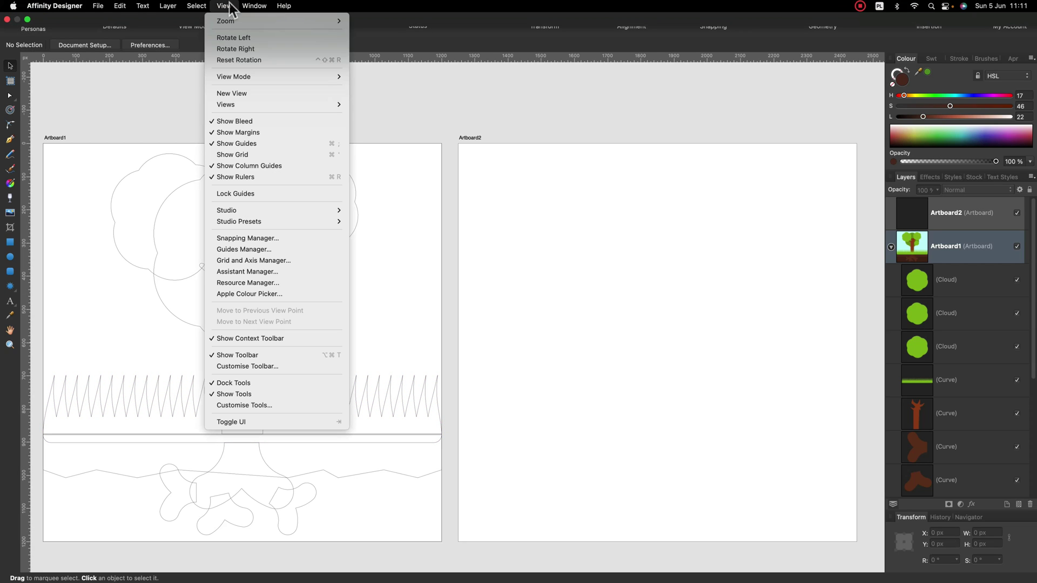
mouse_move(303, 76)
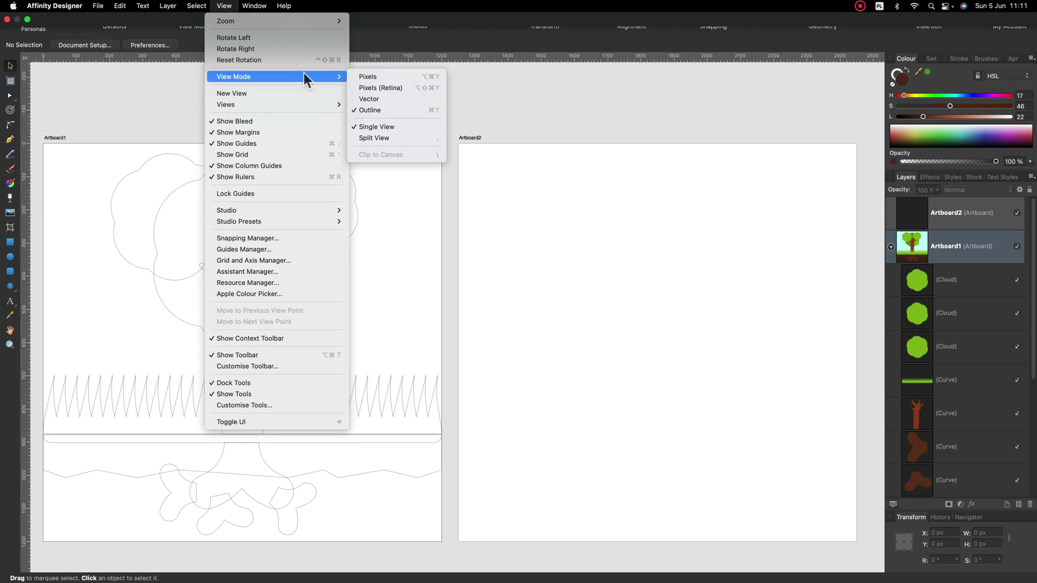
click(406, 100)
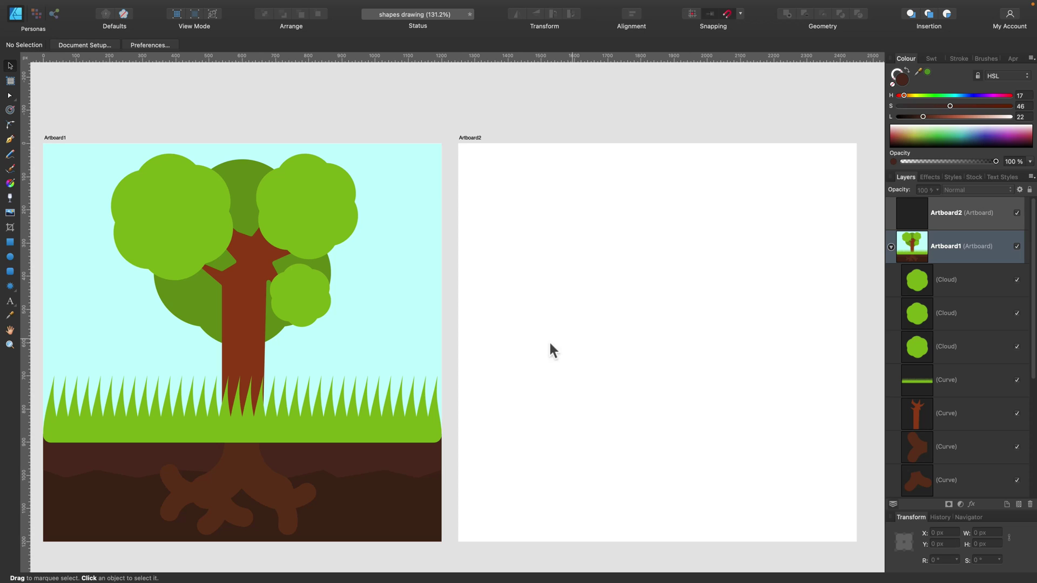
Draw a soil rectangle across Artboard2's bottom and fill it with the sampled dark brown.
click(8, 242)
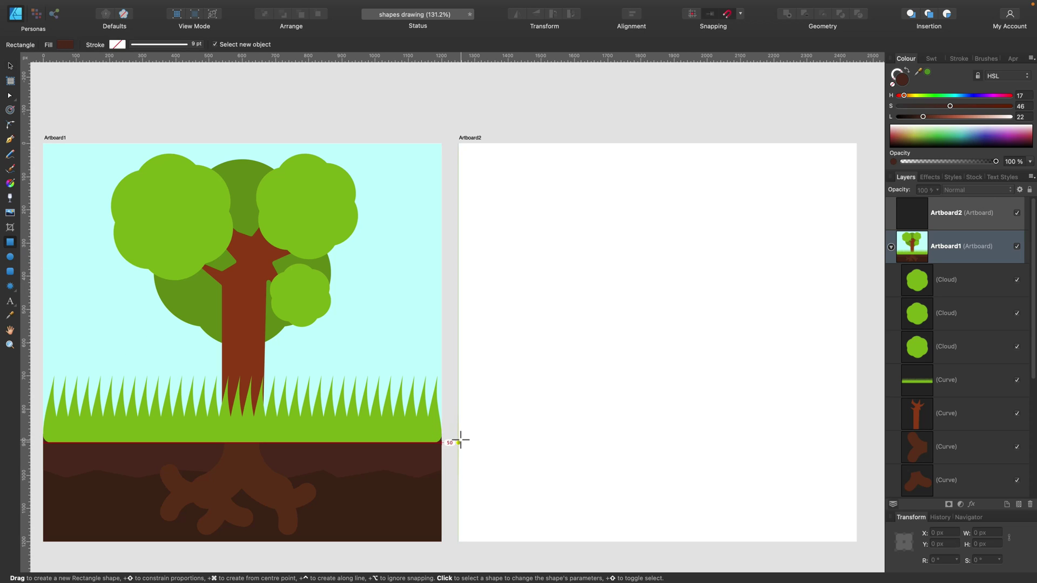
drag(458, 442, 856, 542)
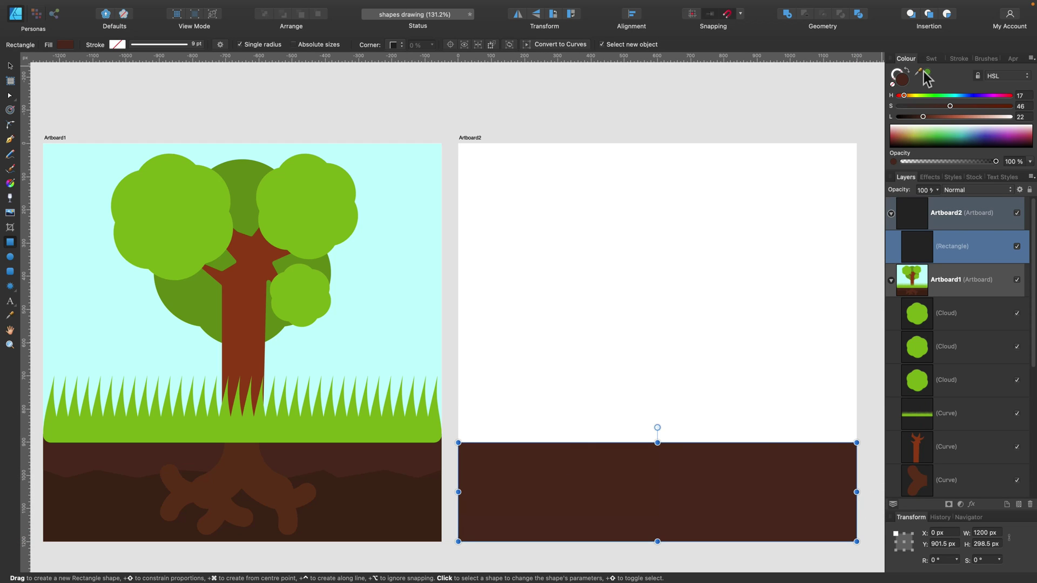
drag(922, 72, 412, 514)
click(928, 71)
Paste a copy of the soil rectangle, stretch it up to the artboard top and fill it sky cyan.
click(11, 66)
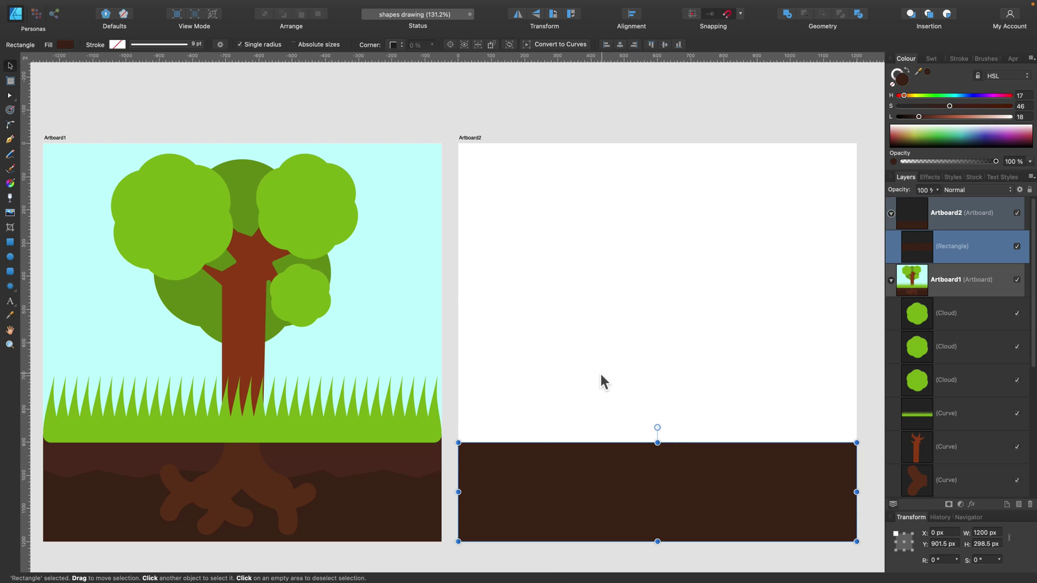
key(super+v)
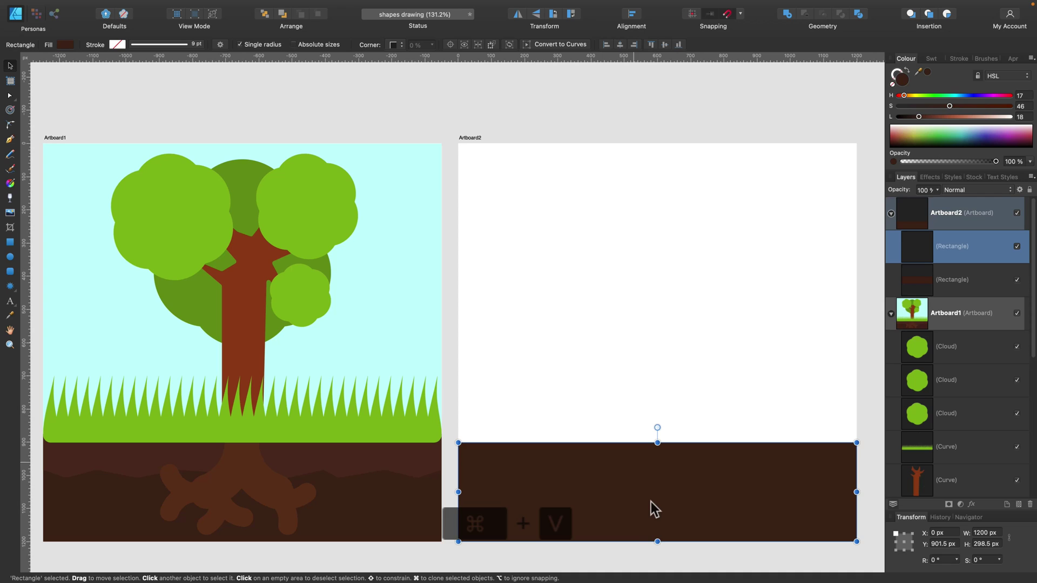
drag(656, 537, 630, 143)
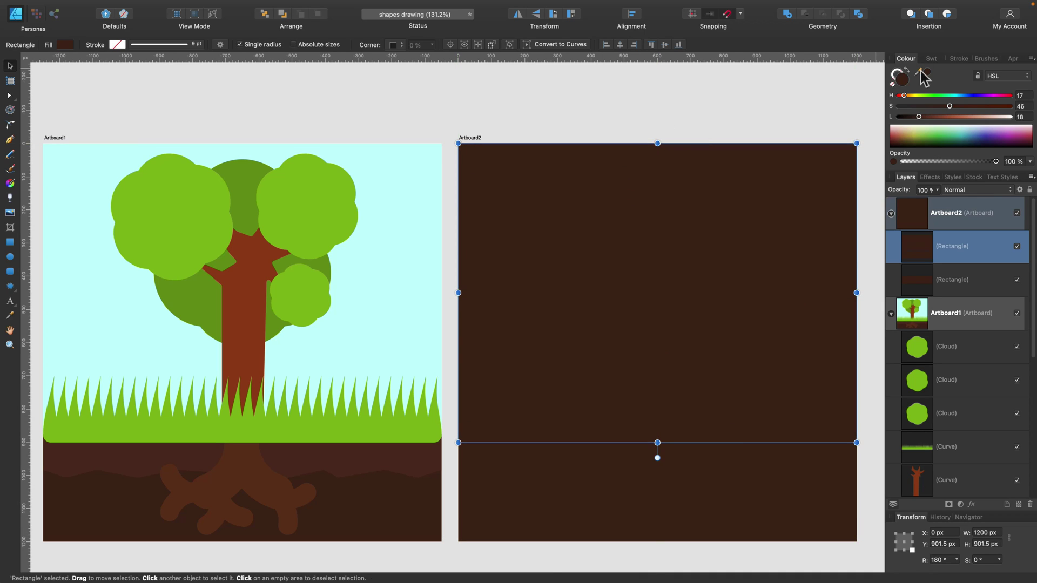
drag(919, 71, 438, 177)
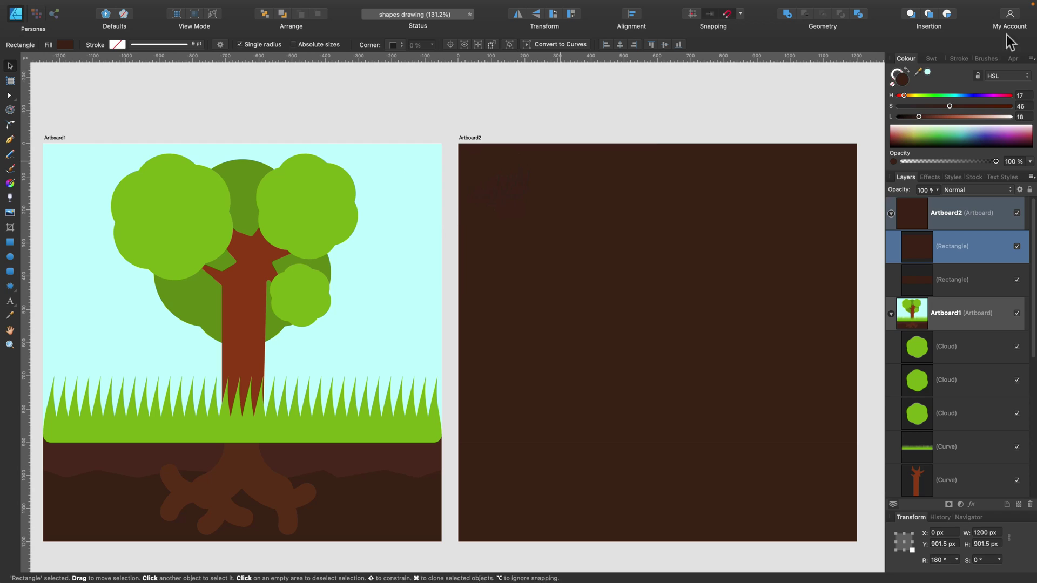
click(927, 72)
Group the sky and soil rectangles together.
shift+click(735, 478)
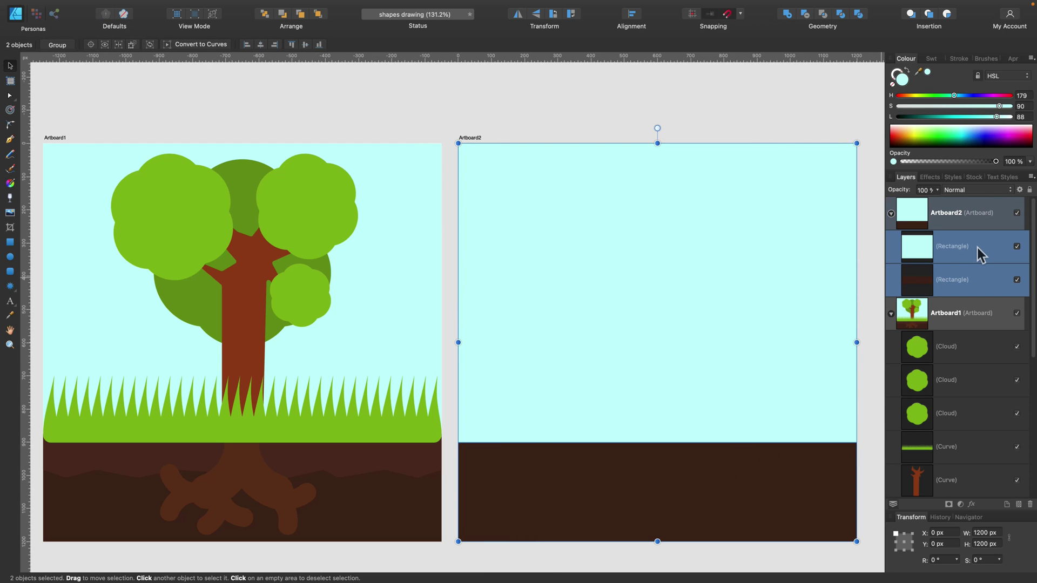
click(891, 313)
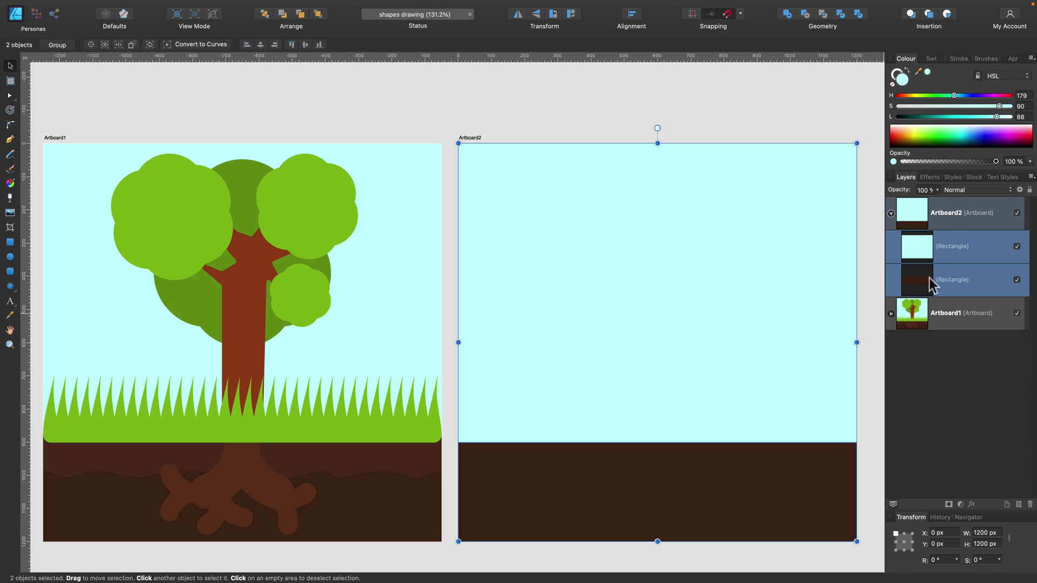
right_click(979, 244)
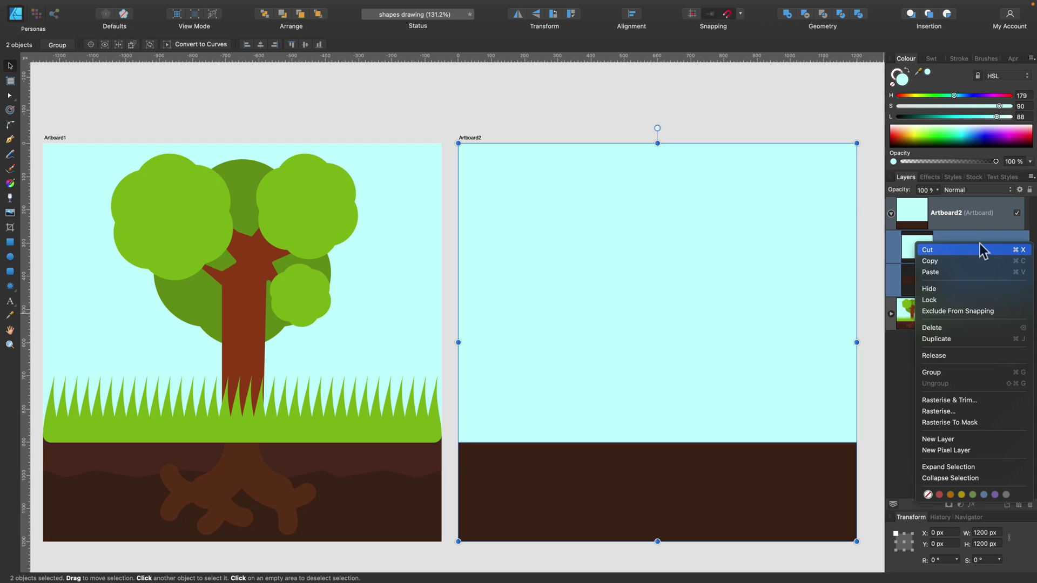
click(941, 372)
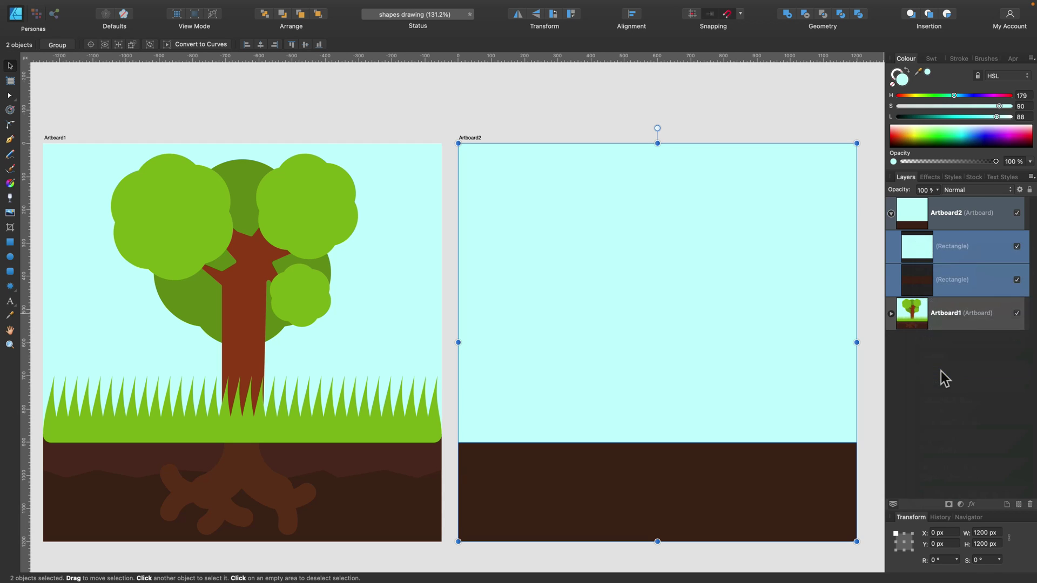
Lock the group and rename it 'backdrop'.
click(1029, 189)
double_click(929, 238)
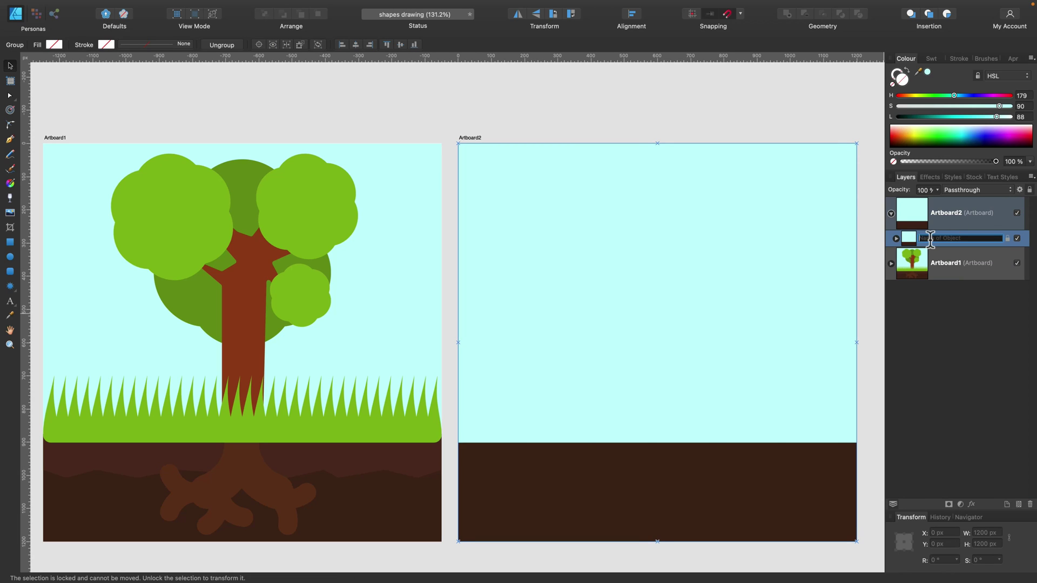
text(backdrop)
key(Return)
click(647, 97)
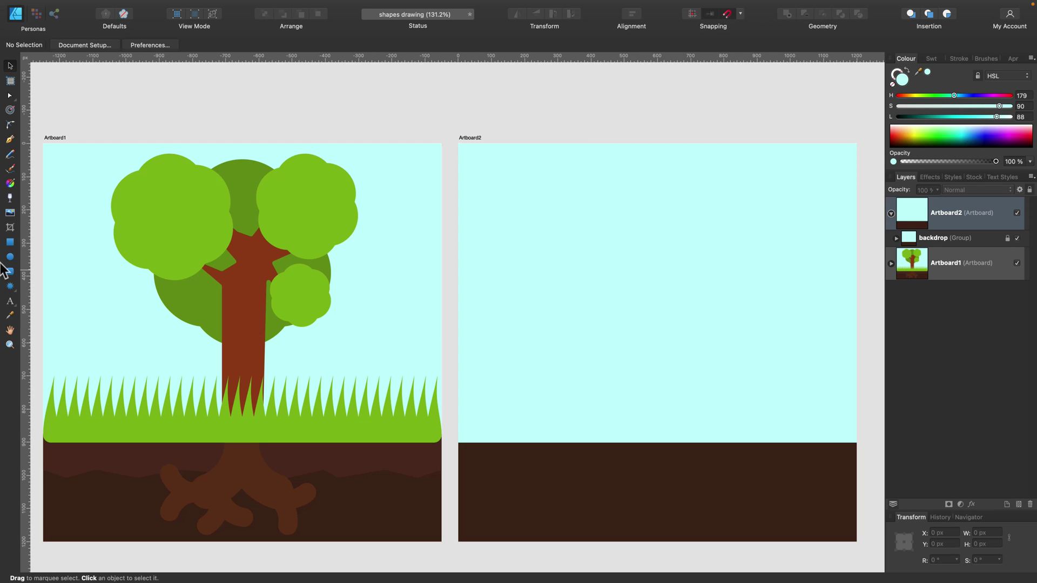
Draw a tall trunk rectangle up from the soil line, fill it with Artboard1's trunk brown, and nudge it into place.
click(9, 242)
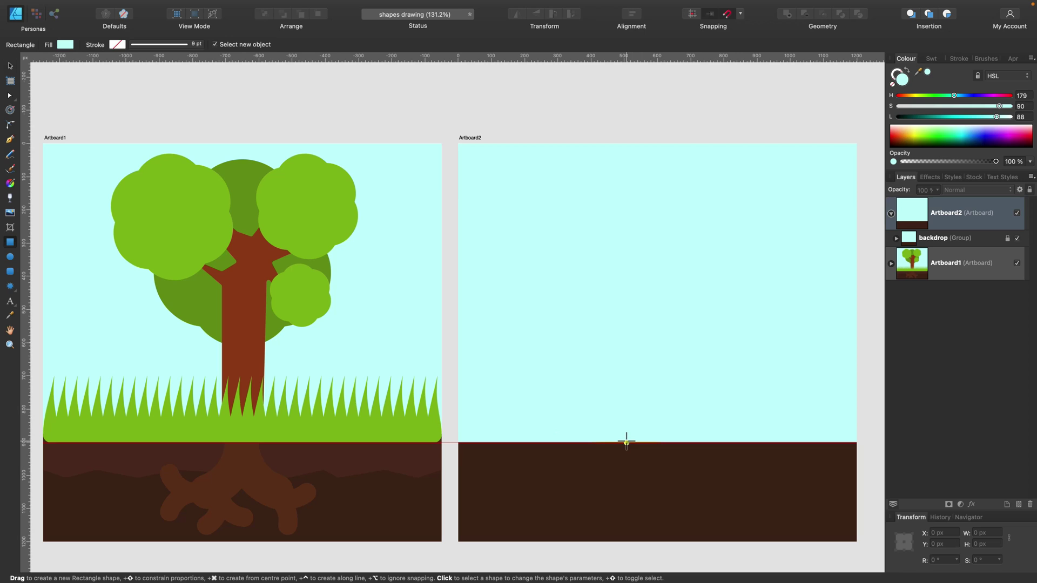
drag(626, 443, 681, 269)
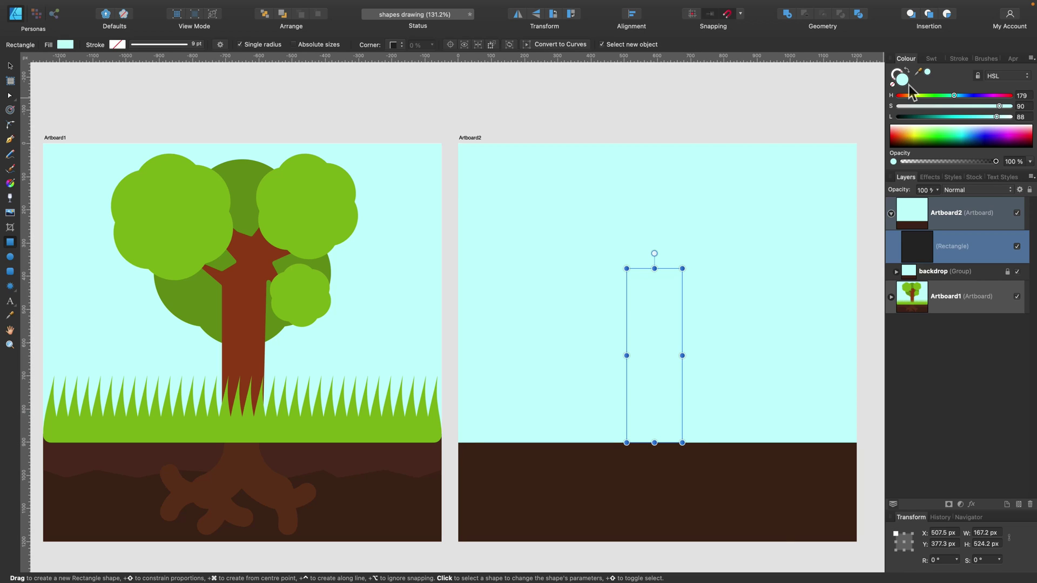
drag(917, 73, 232, 334)
click(926, 72)
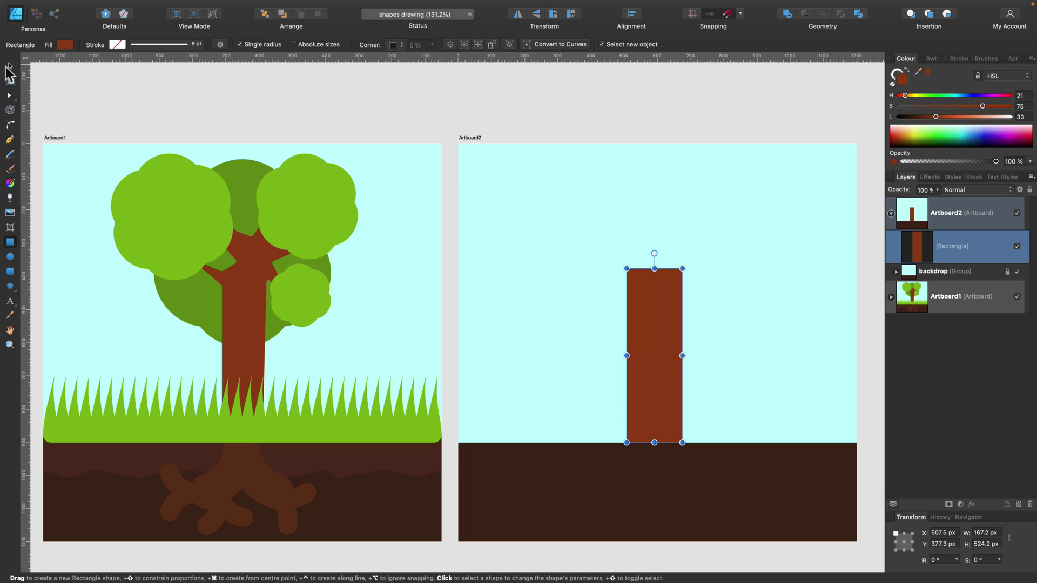
click(10, 66)
mouse_move(646, 349)
mouse_down()
mouse_move(668, 349)
mouse_move(647, 348)
mouse_up()
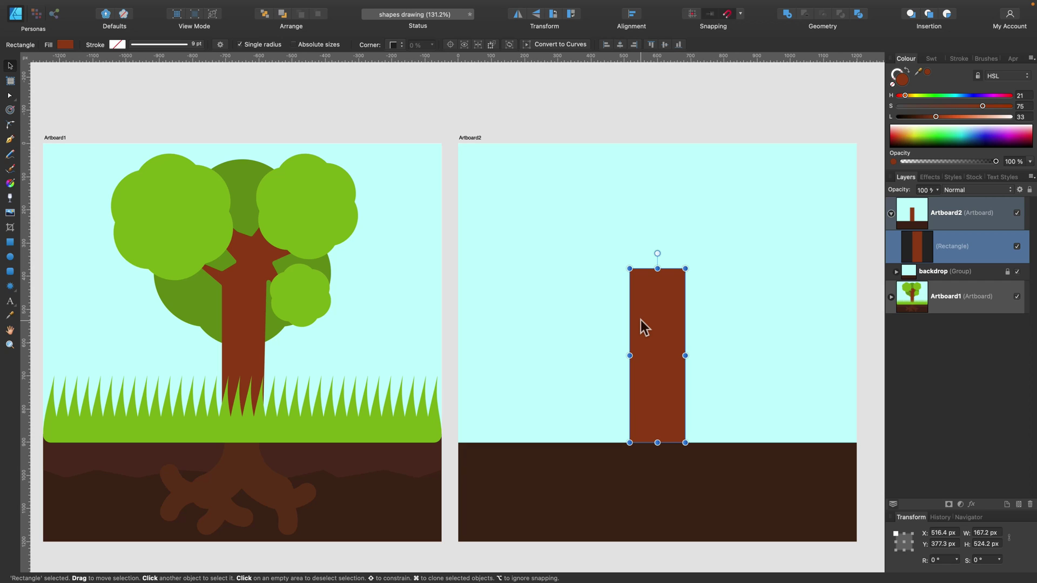
scroll(634, 325, right, 5)
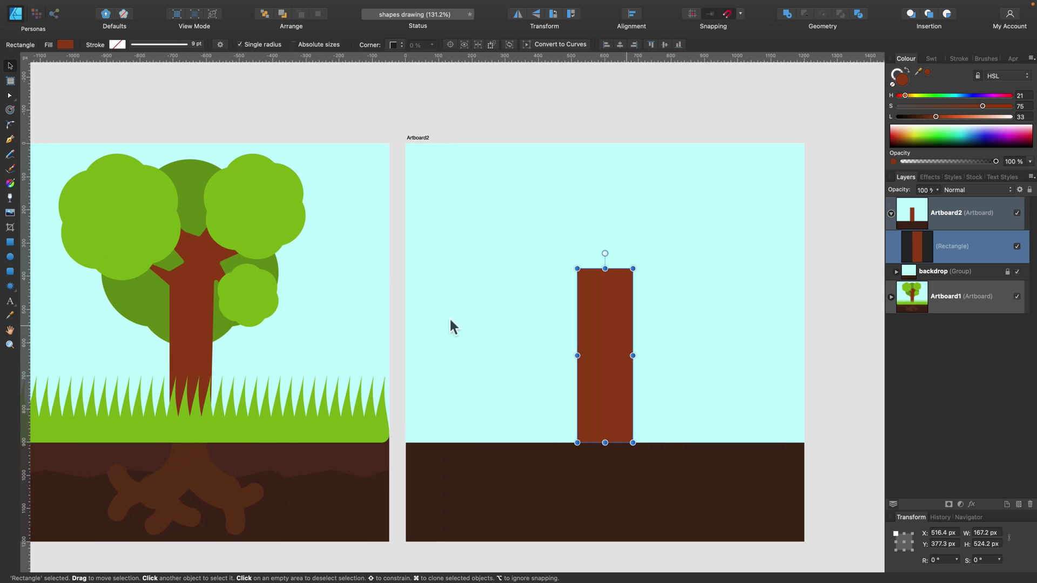
Draw a double star over the trunk top with slimmer points, tilted to one side.
click(9, 287)
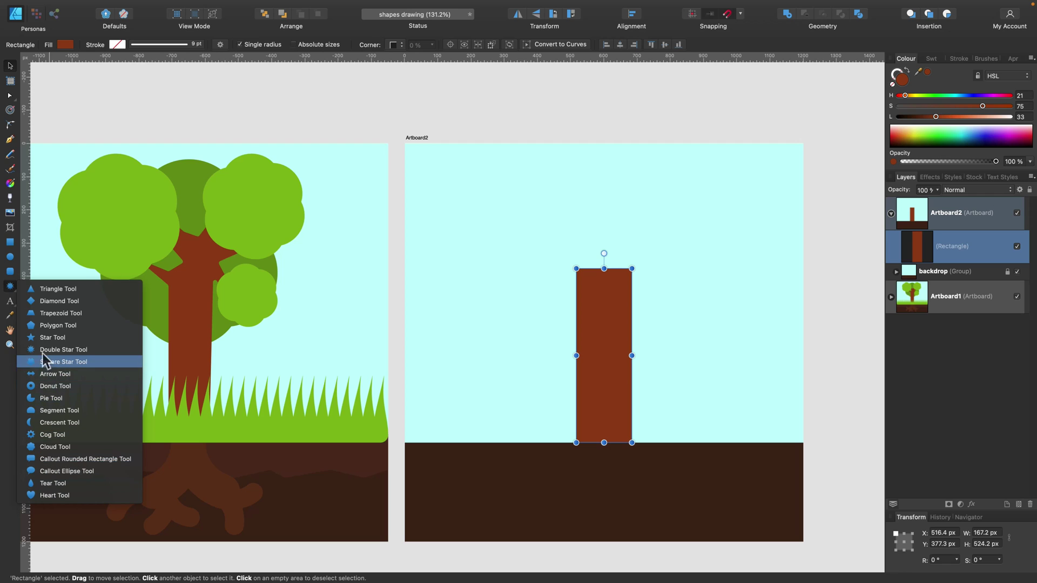
click(73, 350)
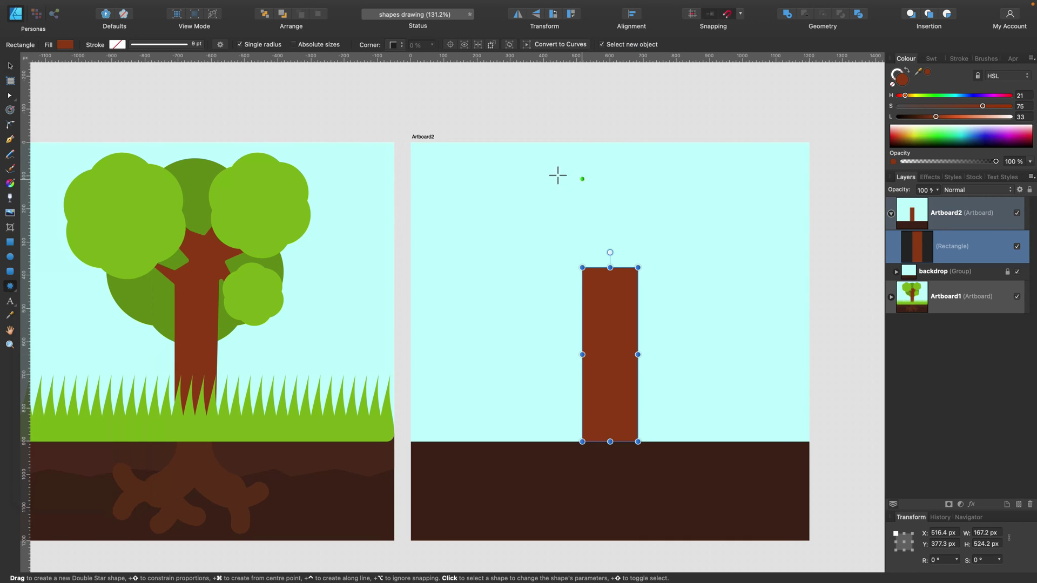
drag(549, 178, 697, 324)
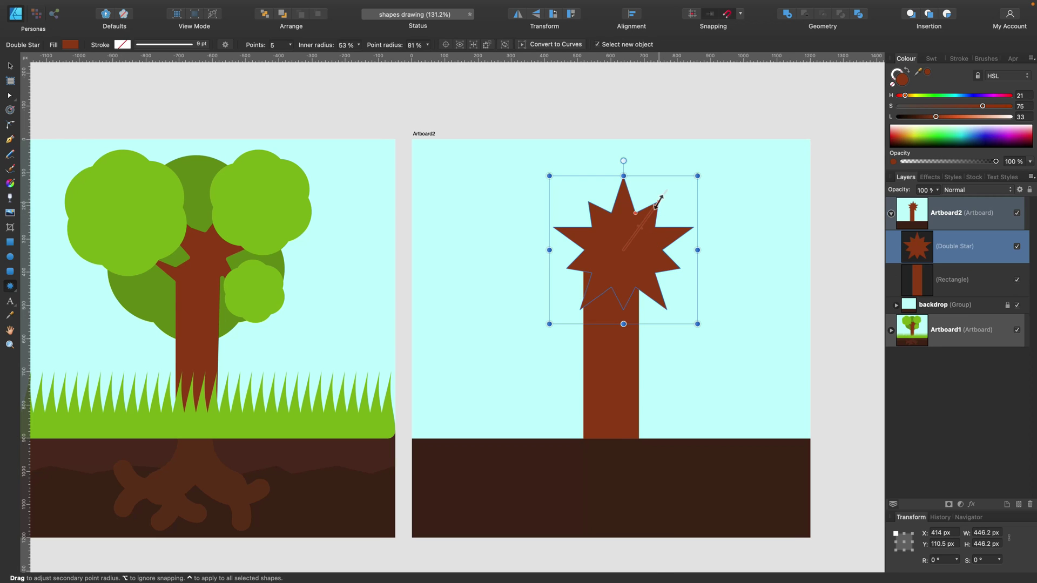
drag(657, 204, 635, 237)
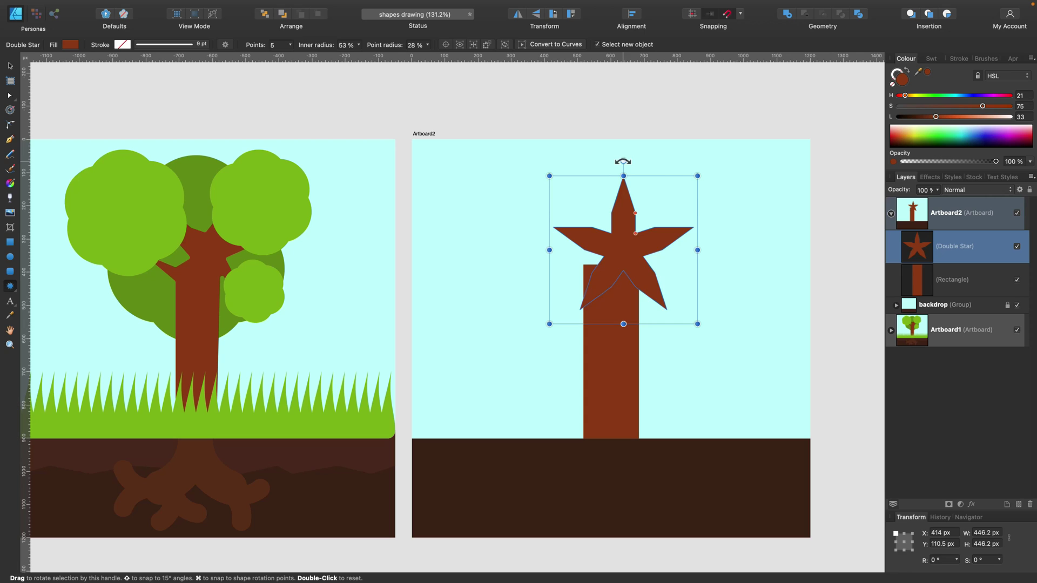
drag(622, 161, 670, 162)
Enlarge and position the star over the trunk, then merge both with Geometry > Add.
key(v)
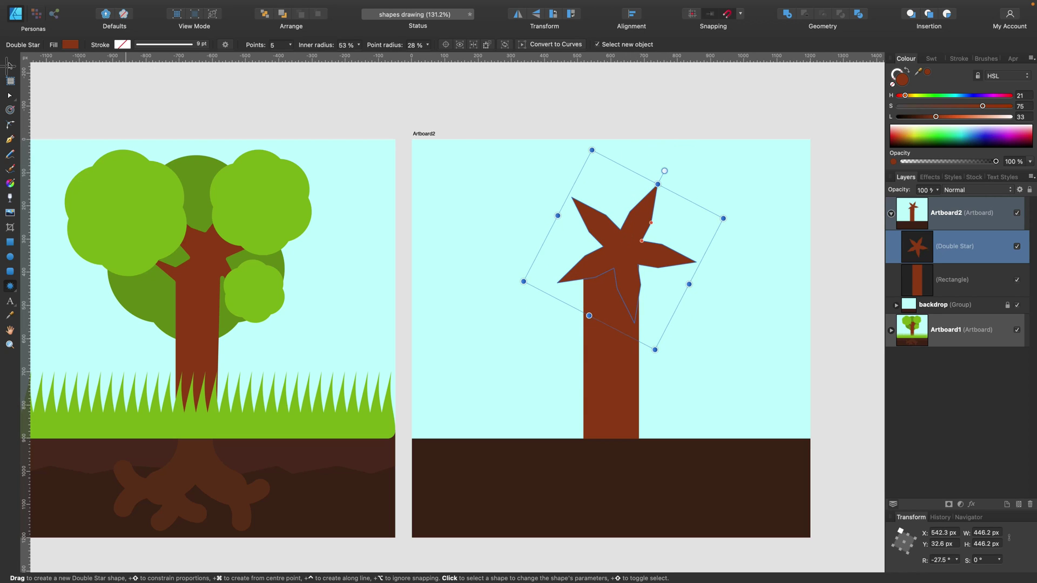
drag(617, 250, 623, 249)
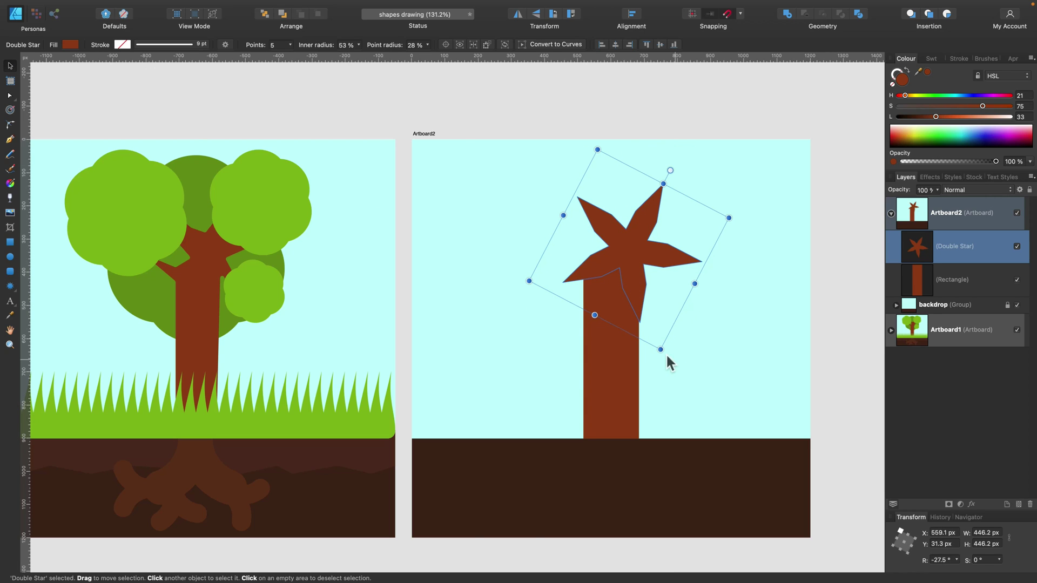
drag(659, 350, 668, 371)
drag(634, 310, 626, 307)
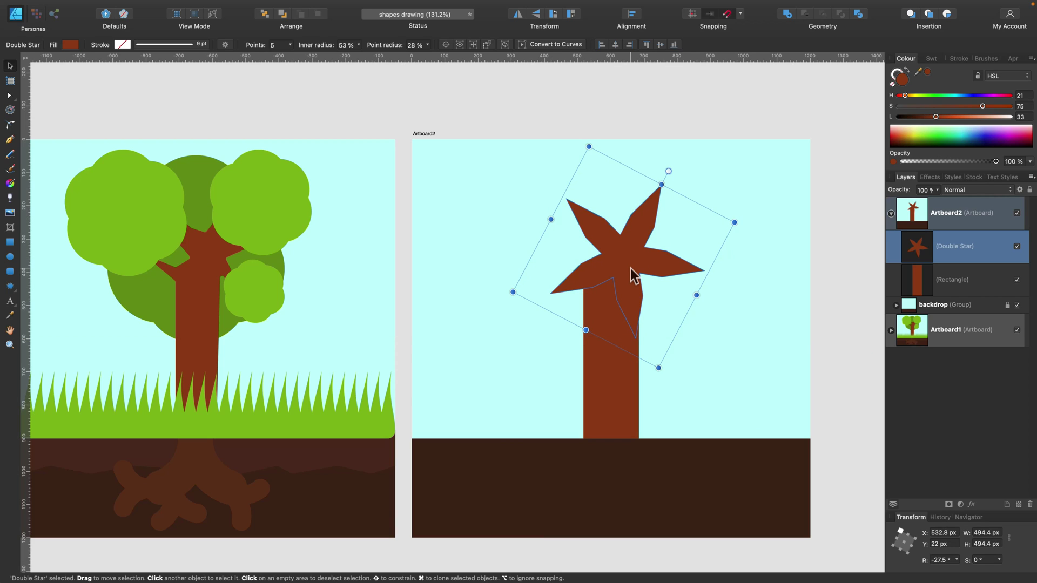
shift+click(620, 374)
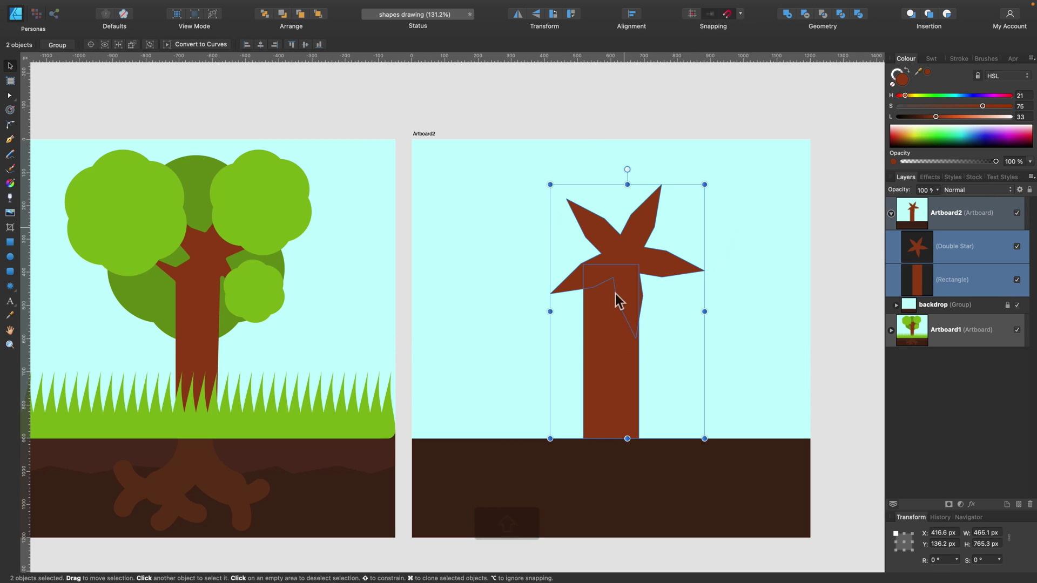
click(785, 15)
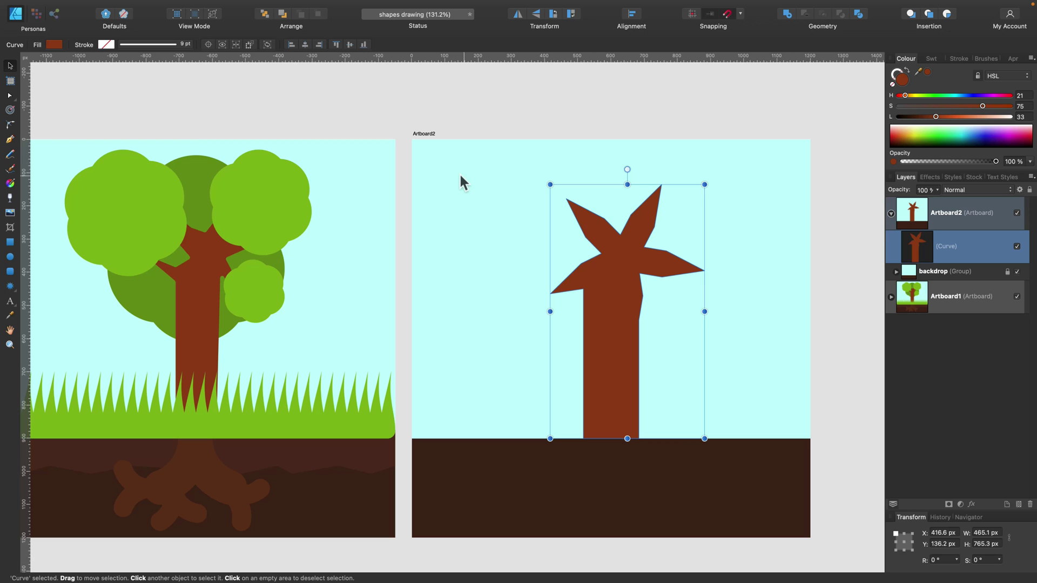
Pull the left and right branch tips outward with the Node tool, adding nodes along their edges.
click(9, 96)
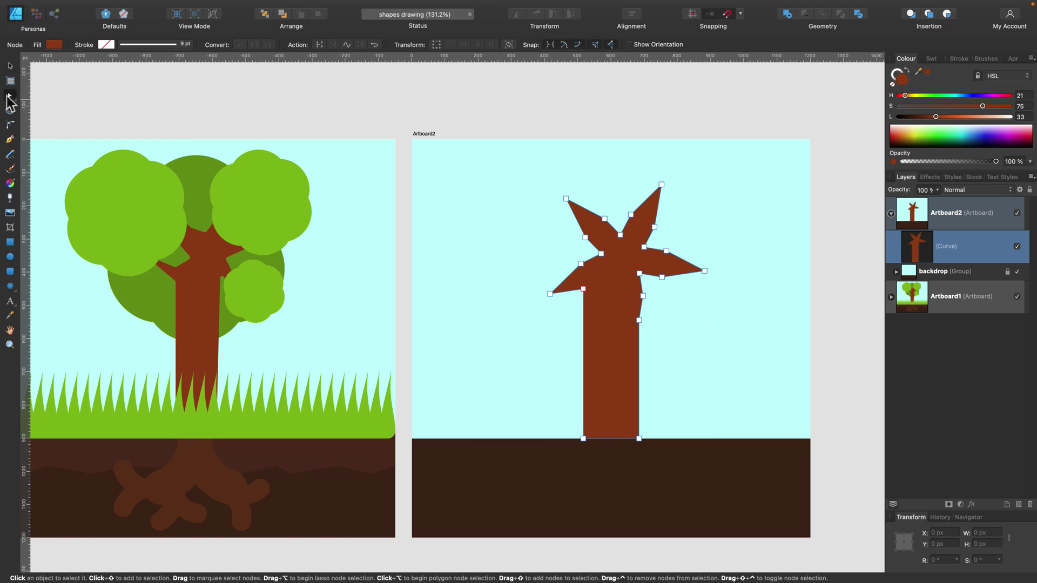
drag(566, 198, 575, 219)
click(568, 207)
drag(550, 294, 519, 259)
mouse_move(704, 270)
mouse_down()
mouse_move(720, 227)
mouse_move(700, 259)
mouse_up()
click(695, 243)
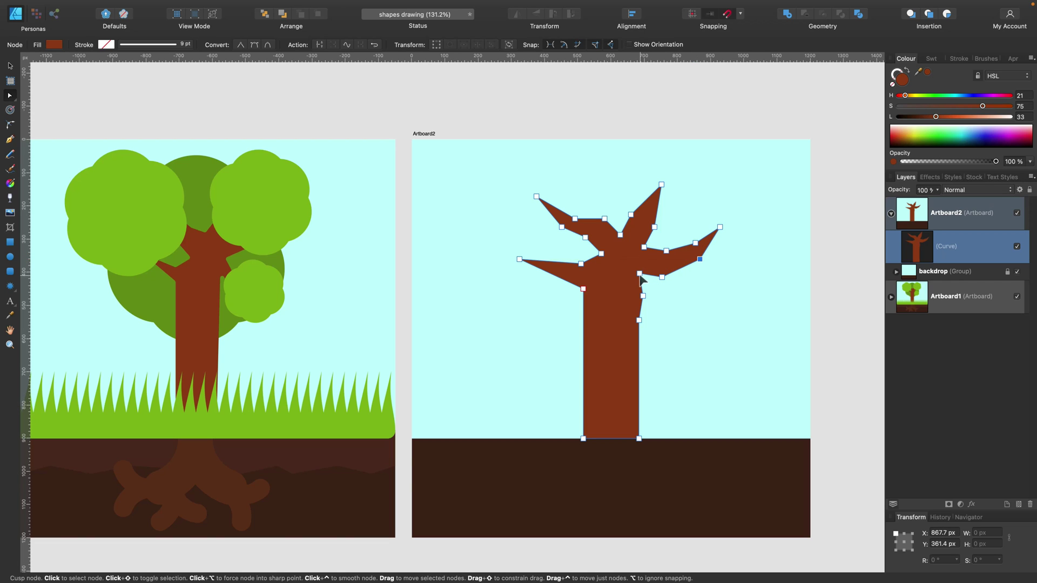
drag(639, 276, 641, 286)
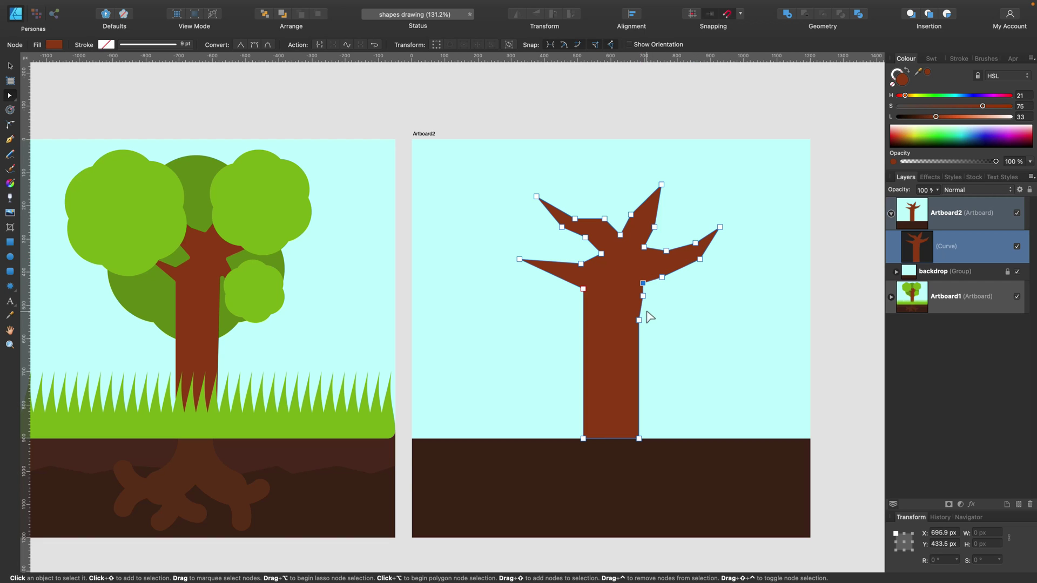
Stretch the top branch tip higher and adjust the edge beneath it.
drag(661, 186, 655, 171)
click(654, 221)
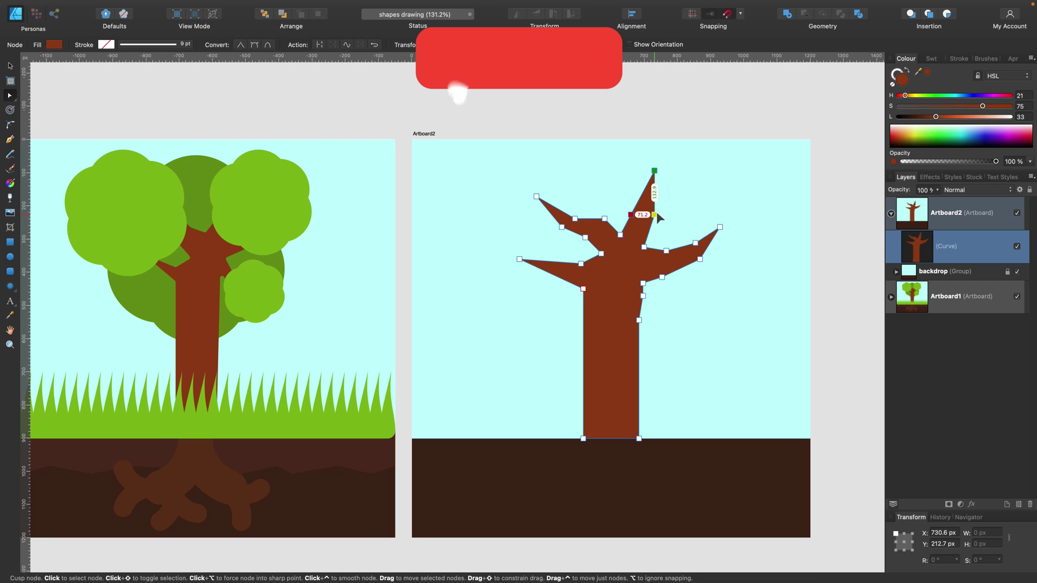
drag(654, 222, 650, 215)
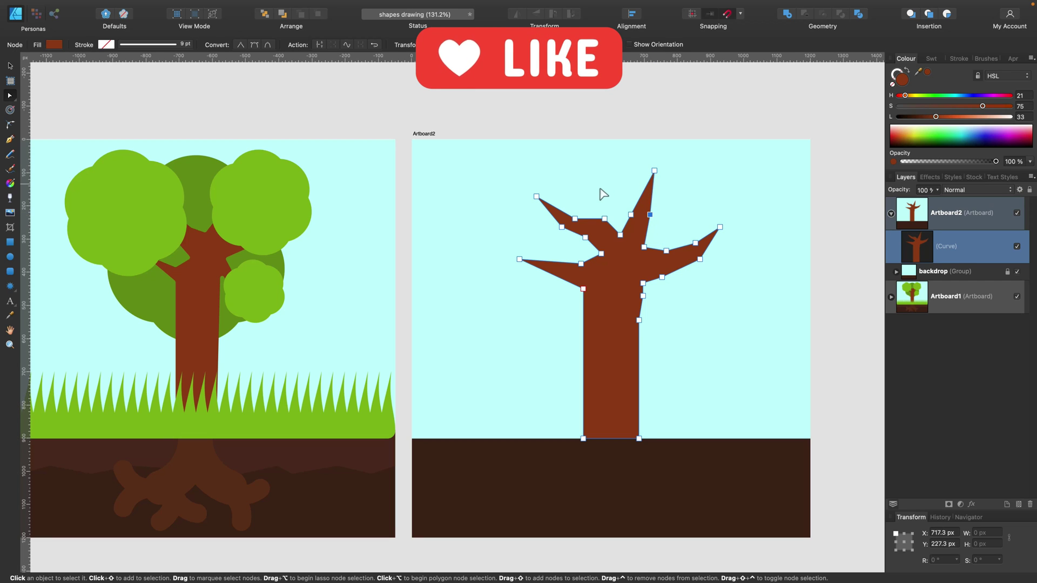
click(579, 187)
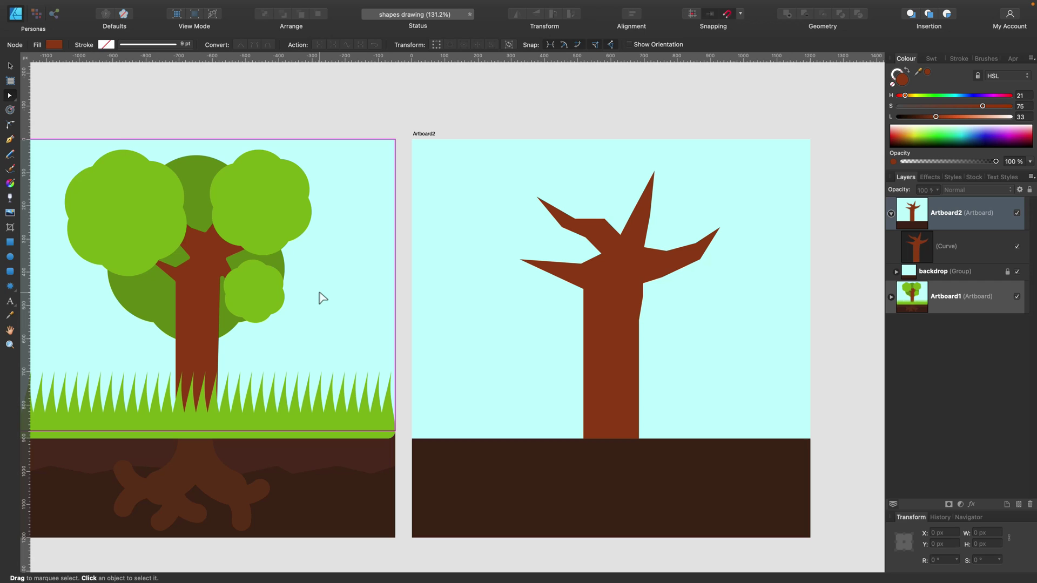
Round all branch corners to an 8.3 px radius with the Corner tool and bake the appearance.
click(10, 124)
click(598, 234)
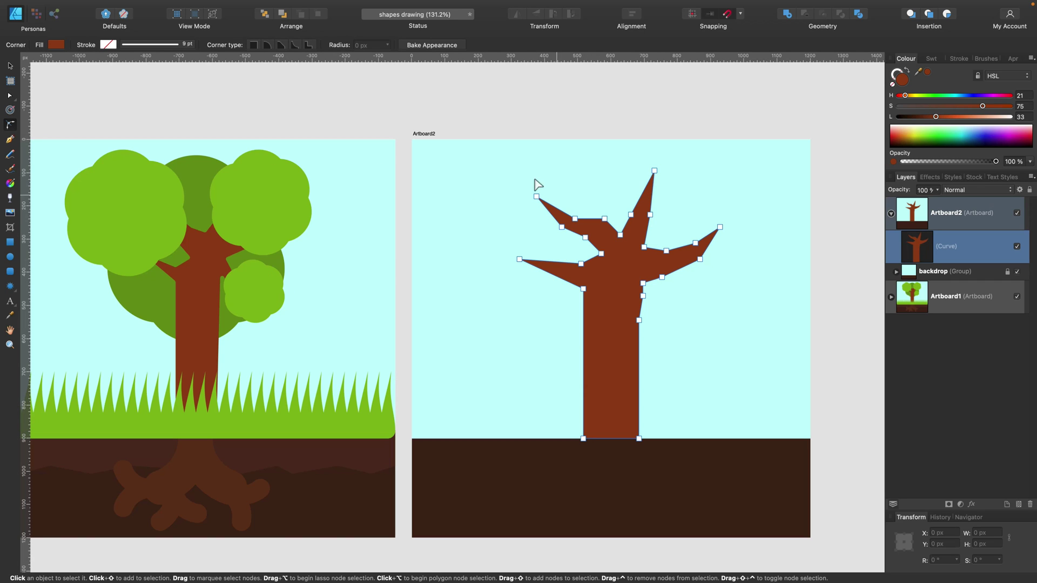
drag(492, 153, 737, 311)
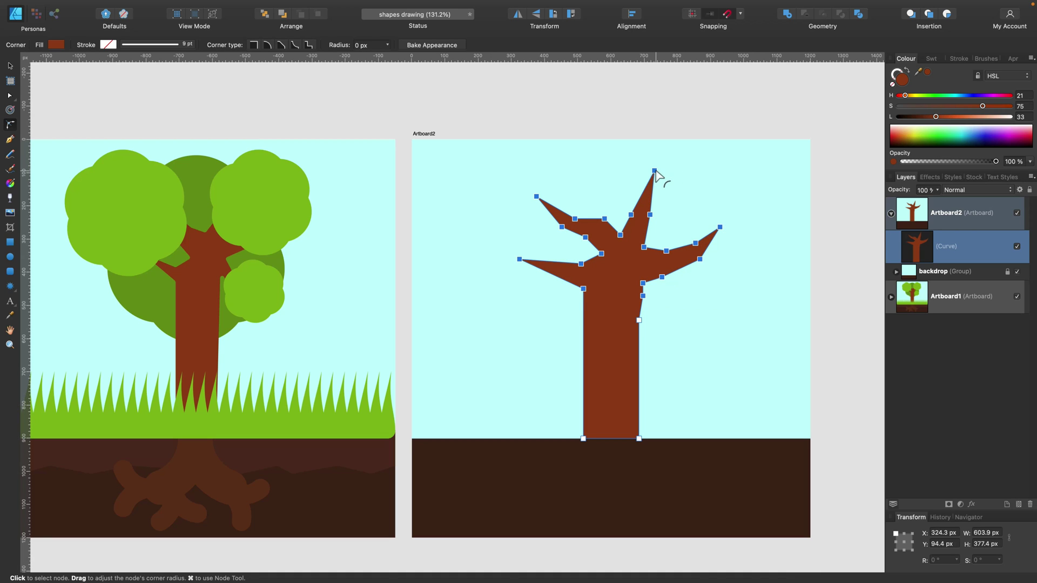
drag(652, 173, 653, 187)
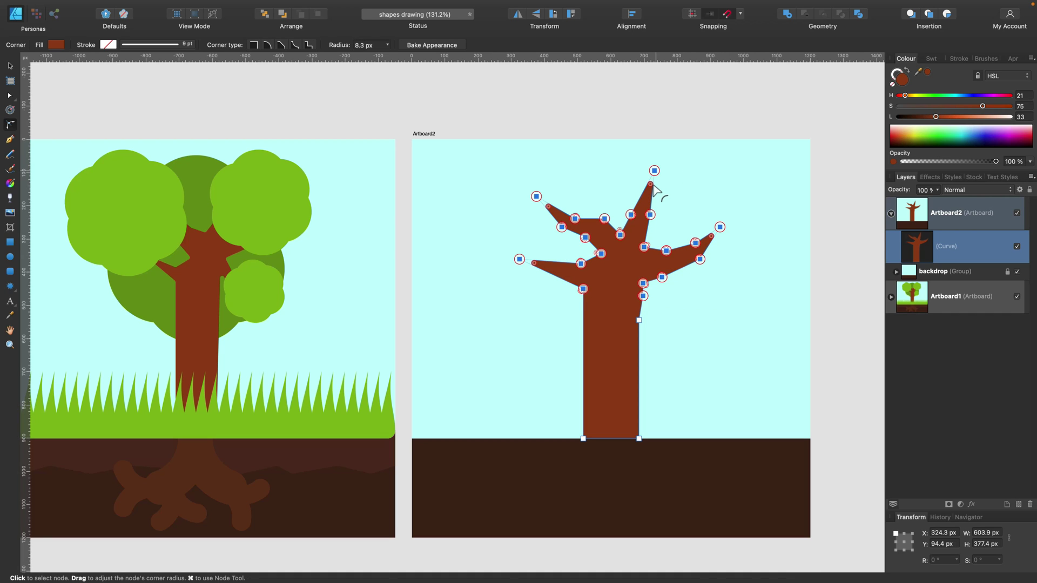
click(423, 46)
click(490, 226)
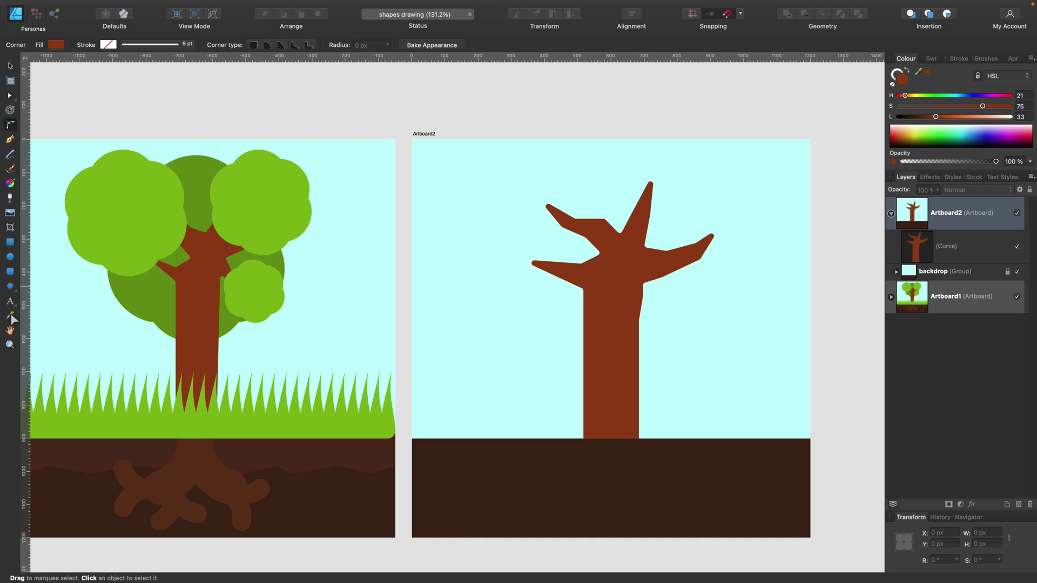
click(10, 286)
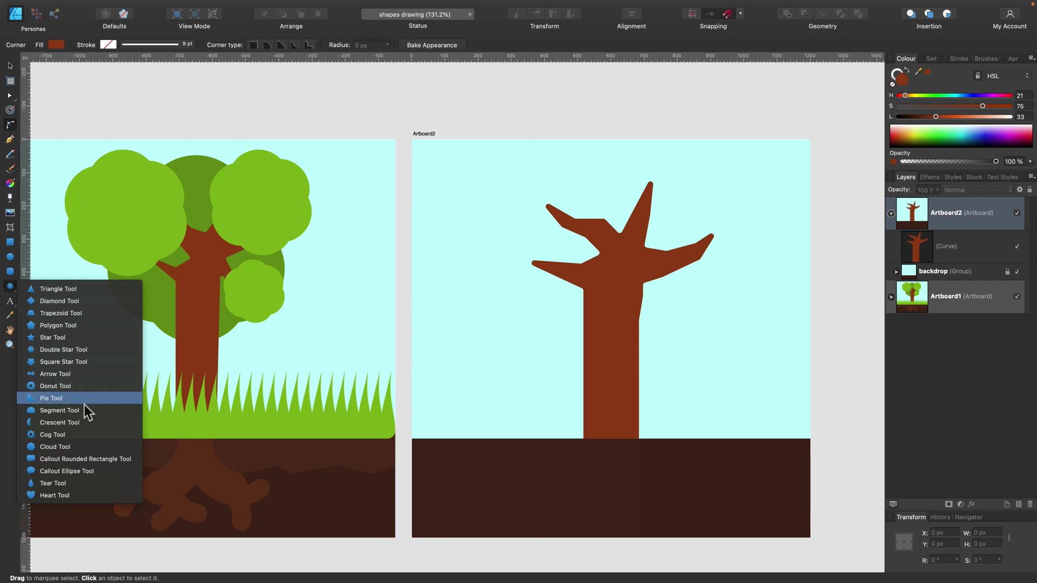
Draw a large cloud over the branches, fill it with the sampled canopy green, and set 6 bubbles.
click(43, 447)
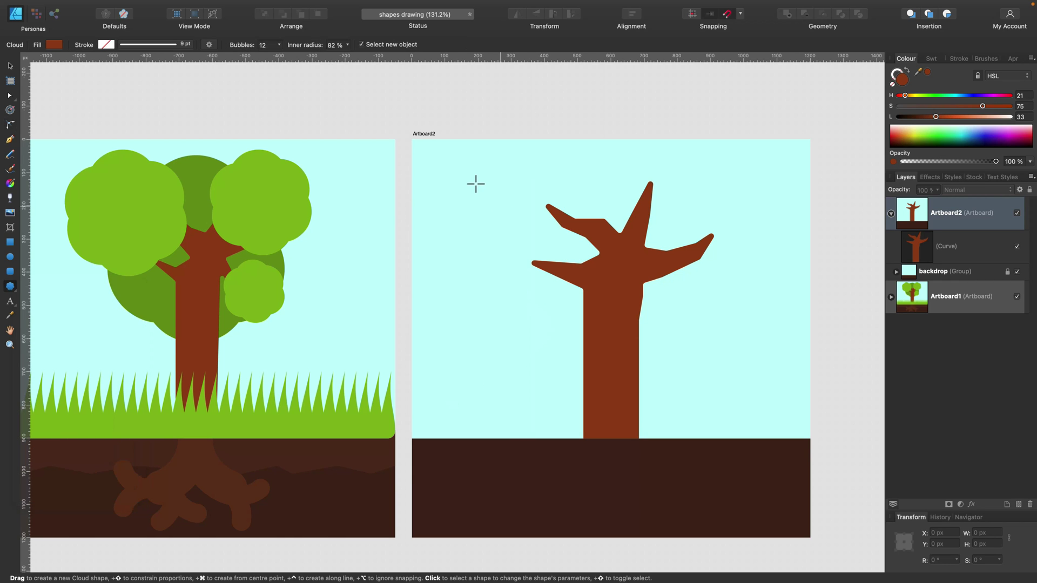
drag(474, 182, 670, 377)
drag(919, 71, 324, 167)
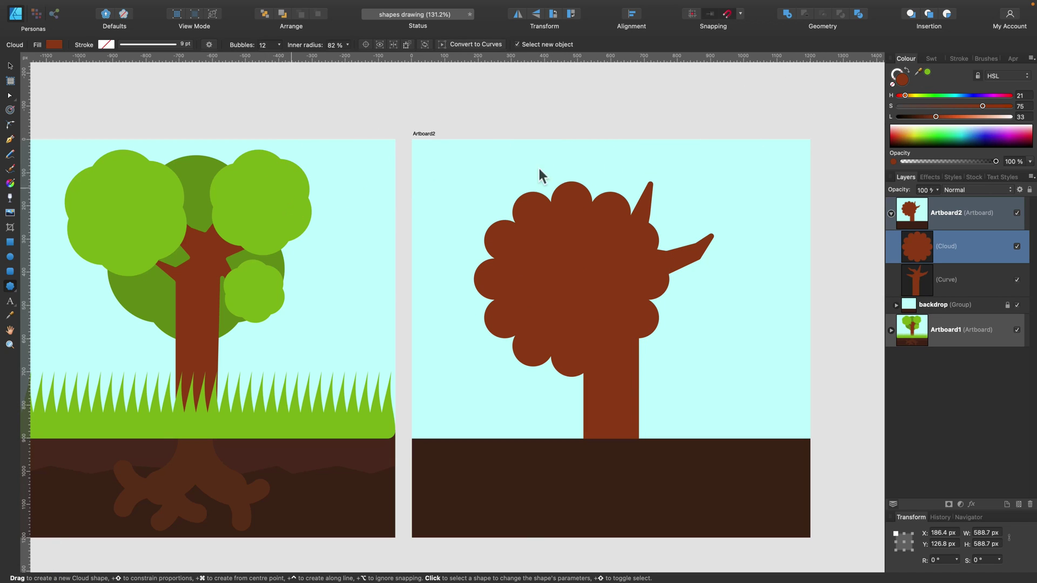
click(927, 71)
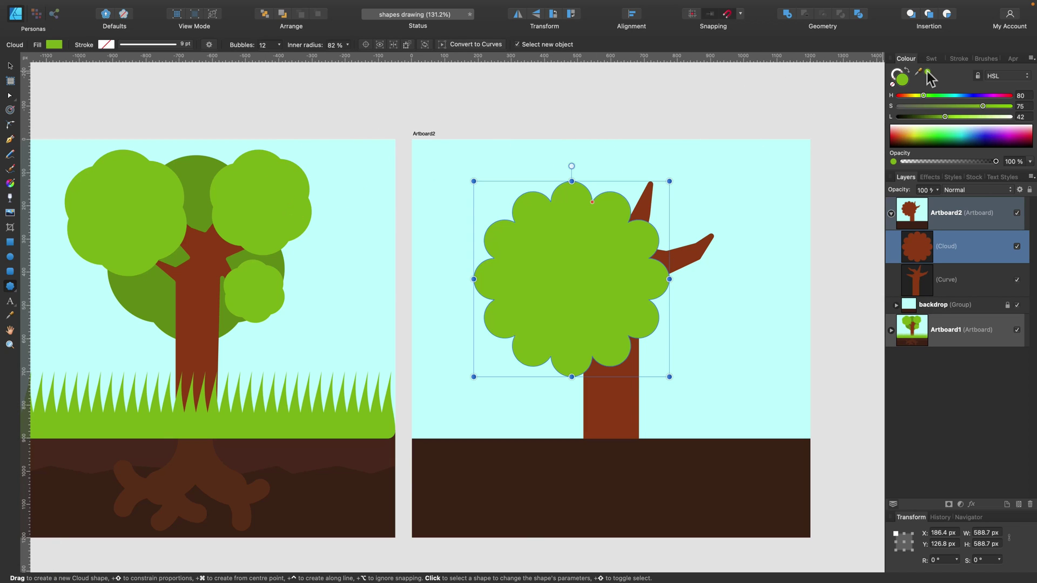
click(279, 45)
drag(276, 57, 267, 58)
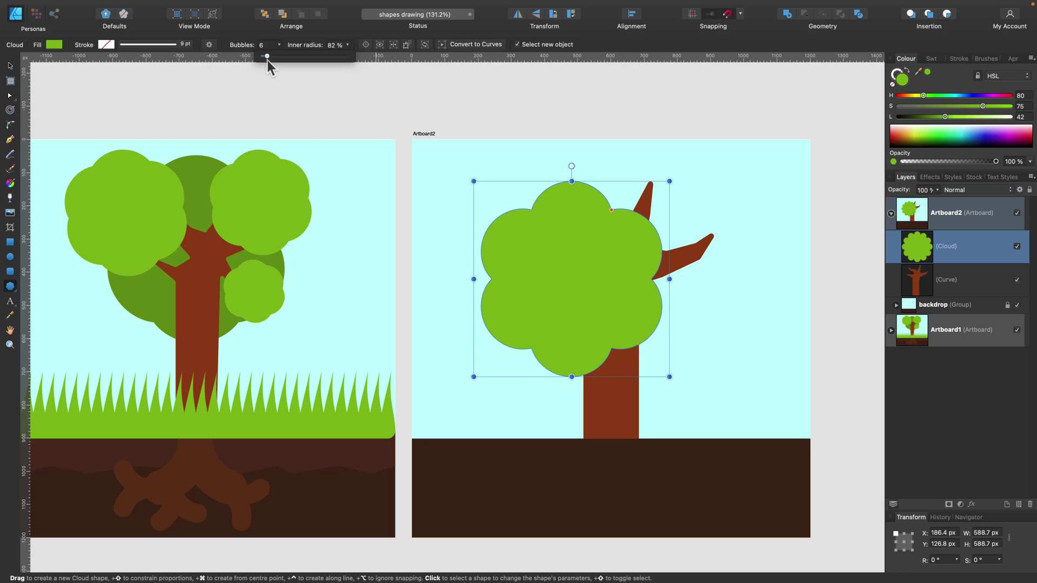
mouse_move(611, 210)
mouse_down()
mouse_move(582, 261)
mouse_move(619, 211)
mouse_up()
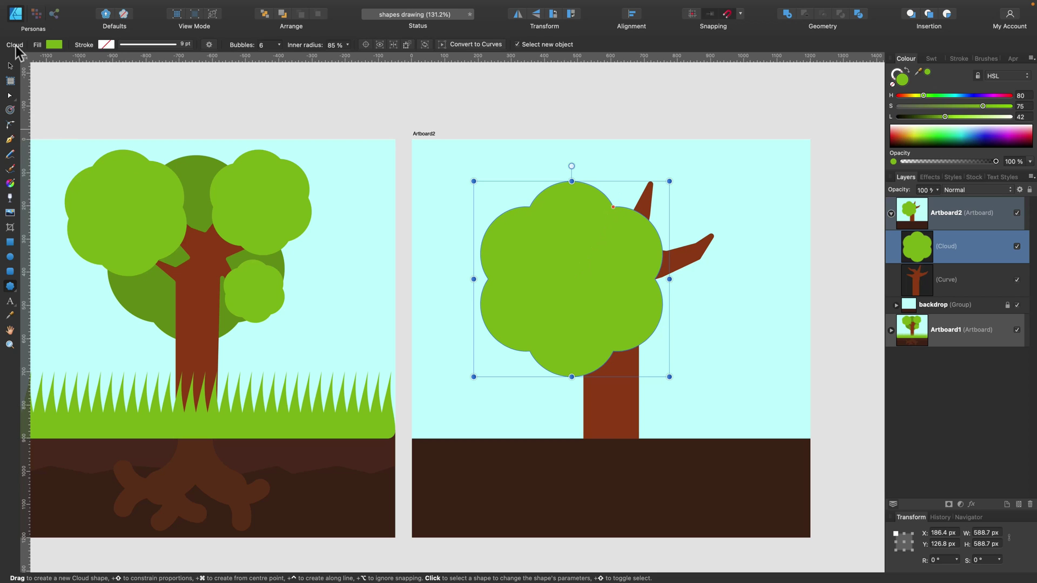
Resize the cloud onto the left branch and Cmd-drag a copy to the upper right.
click(9, 65)
drag(669, 181, 576, 268)
scroll(556, 302, up, 1)
drag(549, 324, 532, 212)
drag(575, 286, 594, 305)
drag(543, 258, 727, 320)
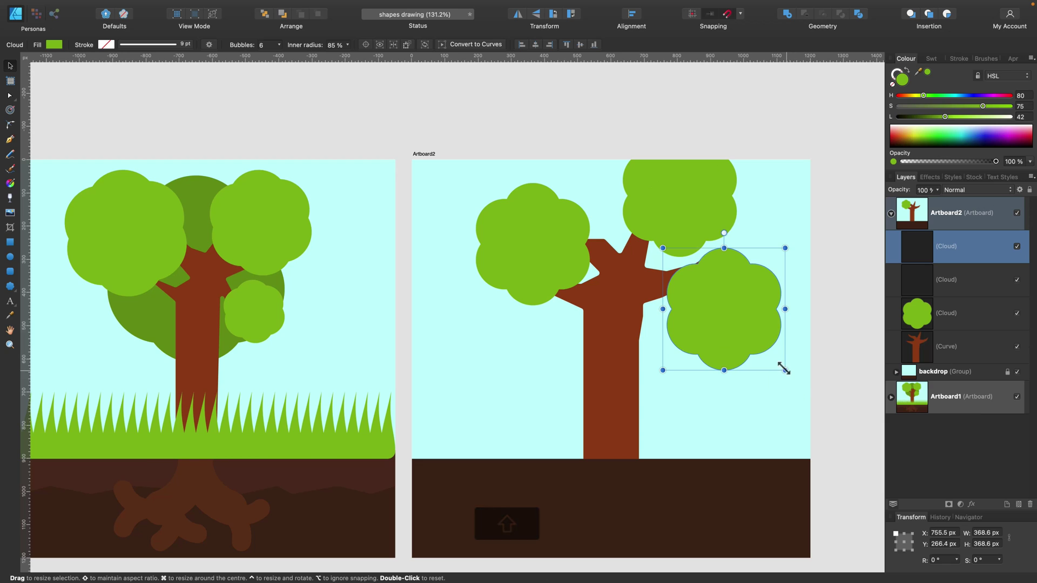
Add a smaller third cloud at lower right, then scale all clouds and the trunk down together.
drag(785, 370, 746, 329)
drag(659, 198, 642, 189)
shift+click(543, 254)
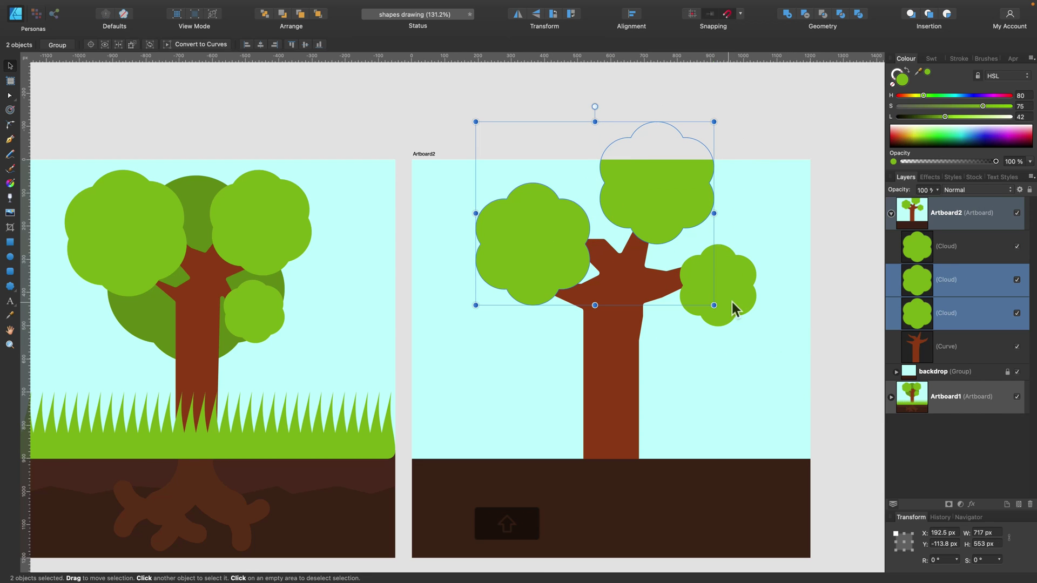
shift+click(732, 303)
shift+click(636, 363)
drag(756, 122, 724, 160)
click(767, 184)
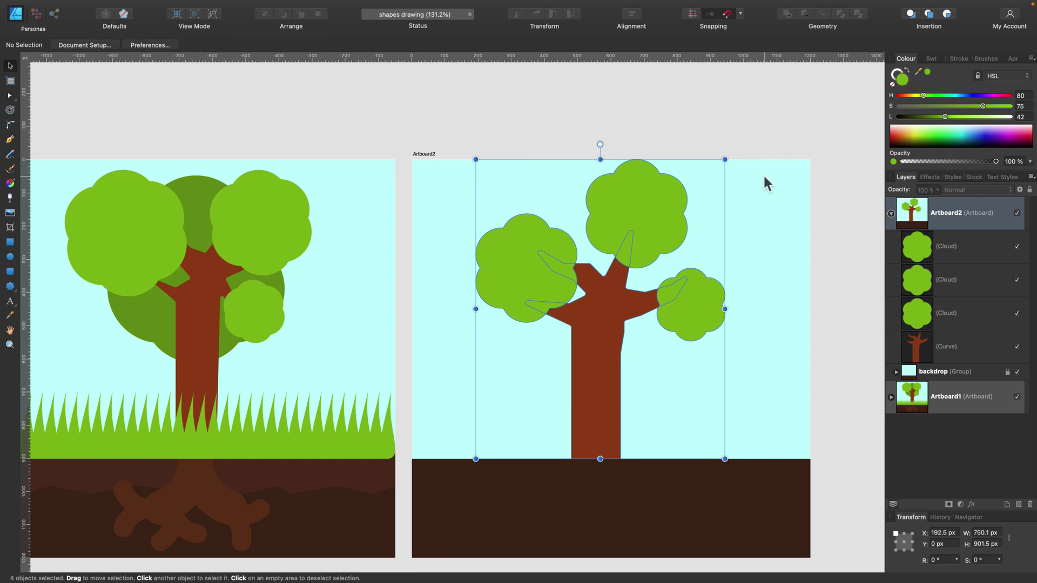
Shift the trunk right and rearrange the three canopy clouds around it.
click(603, 322)
drag(607, 376, 620, 377)
drag(710, 310, 718, 301)
drag(625, 212, 619, 221)
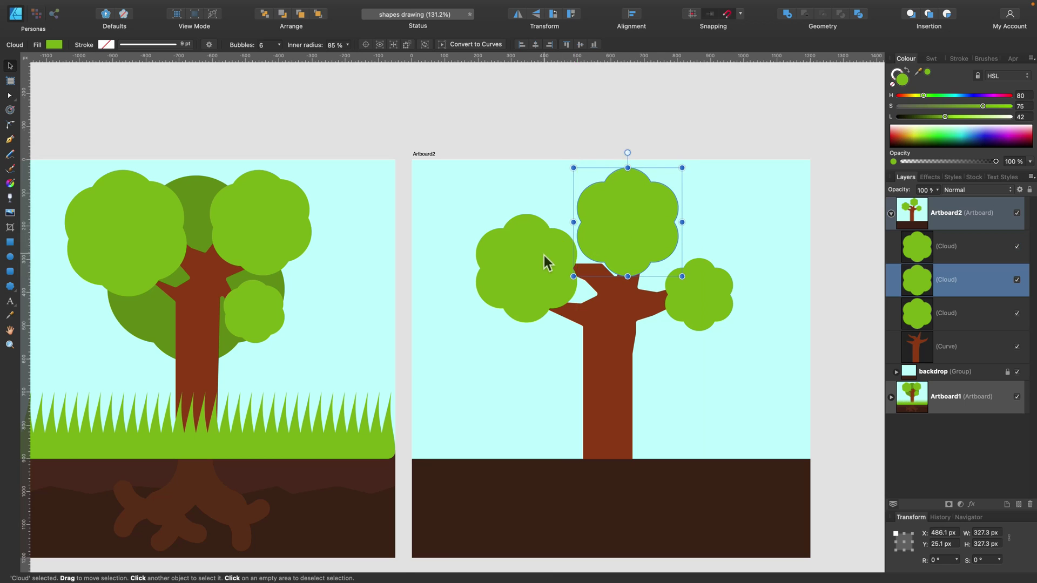
drag(543, 255, 548, 270)
drag(624, 206, 633, 212)
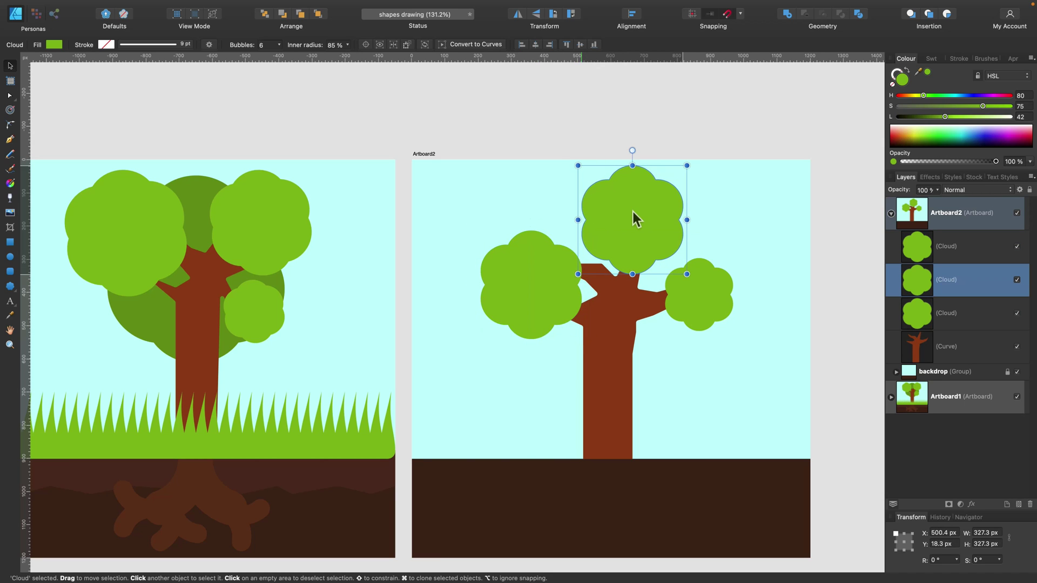
click(565, 290)
Duplicate the left cloud, enlarge it to 640.5 px, darken it, and place it behind the trunk.
right_click(962, 303)
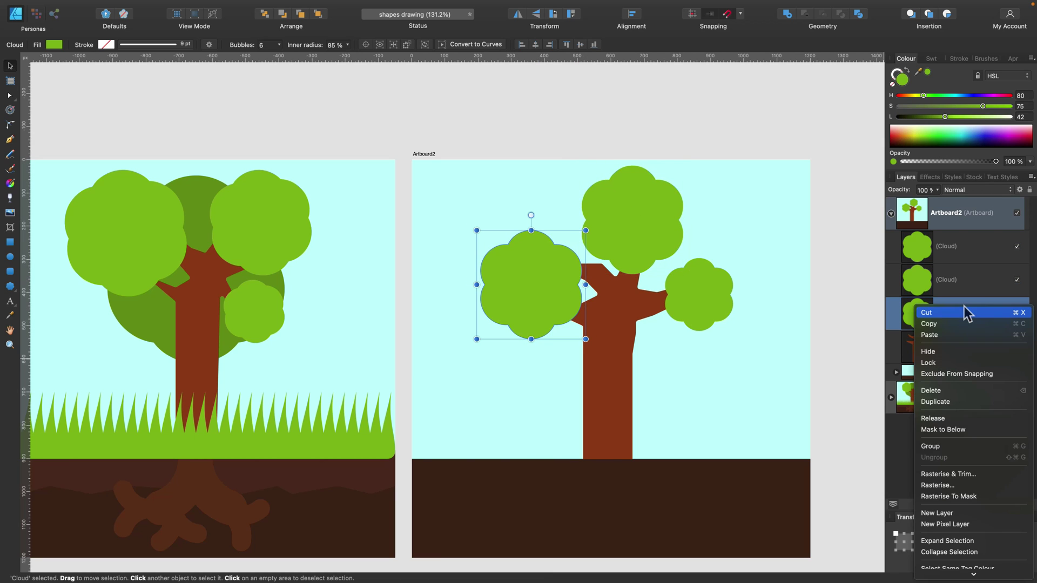
click(965, 402)
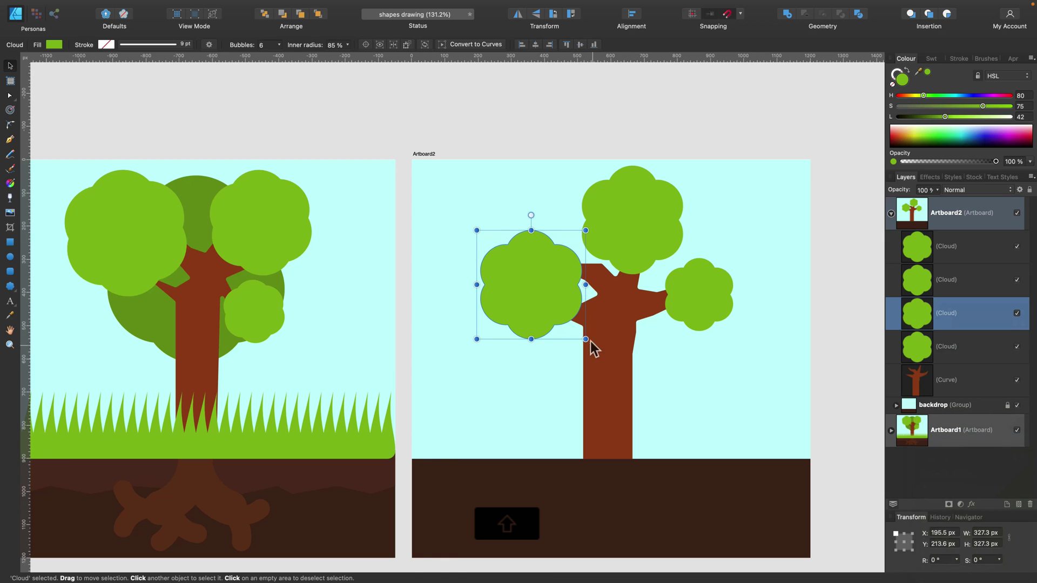
drag(585, 339, 712, 440)
drag(635, 387, 657, 331)
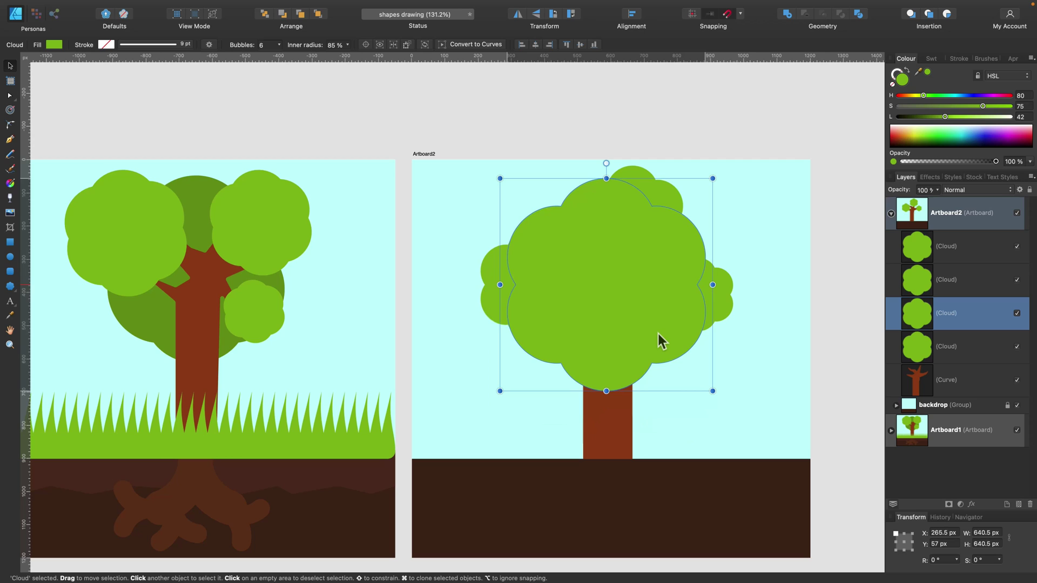
drag(944, 117, 927, 116)
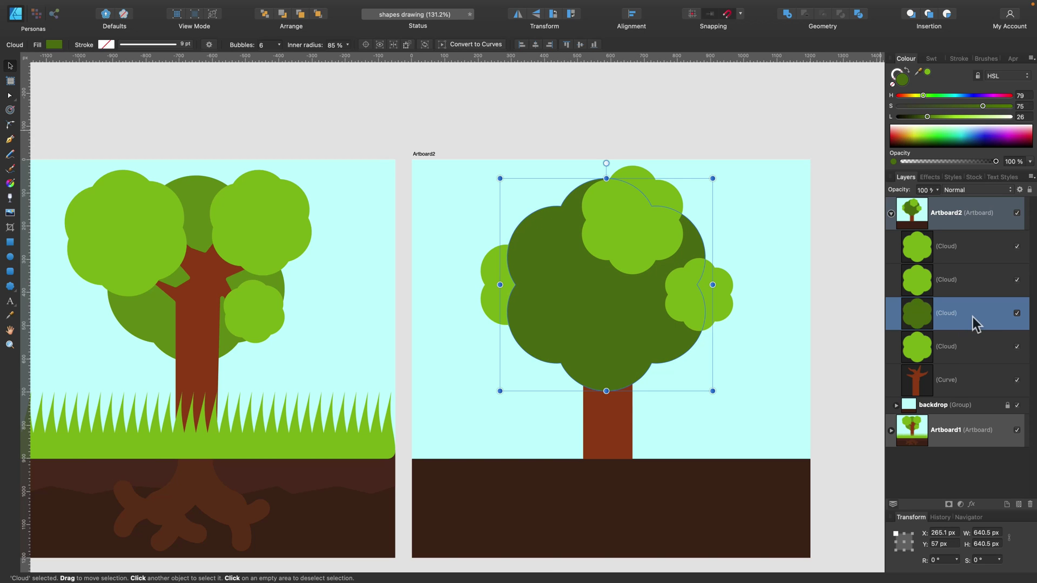
drag(974, 313, 891, 387)
mouse_move(710, 262)
mouse_down()
mouse_move(702, 253)
mouse_move(717, 257)
mouse_up()
click(749, 238)
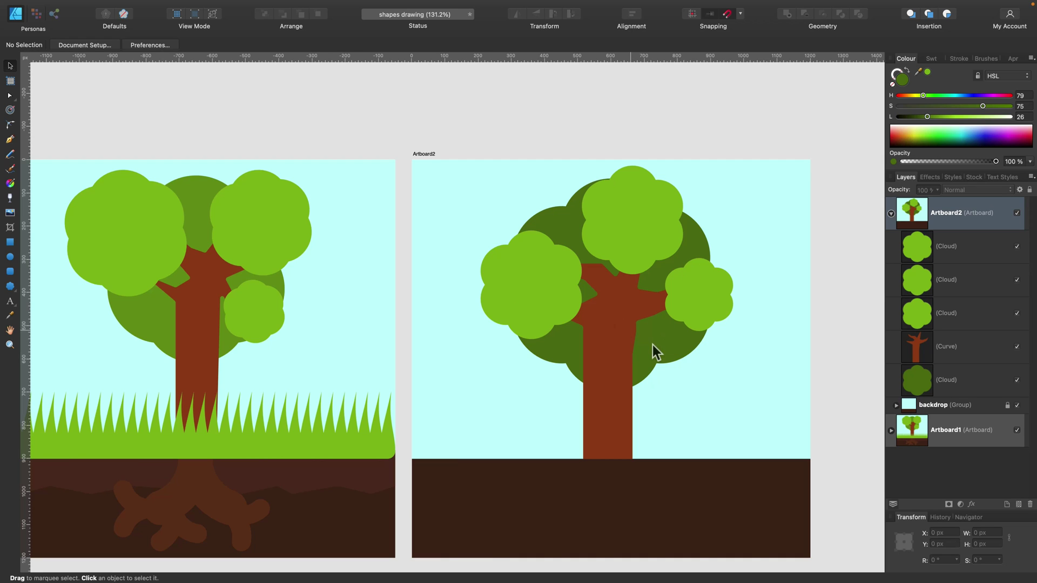
Shrink the top canopy cloud slightly and lighten the dark back cloud a little.
click(627, 245)
drag(582, 272, 589, 263)
click(667, 365)
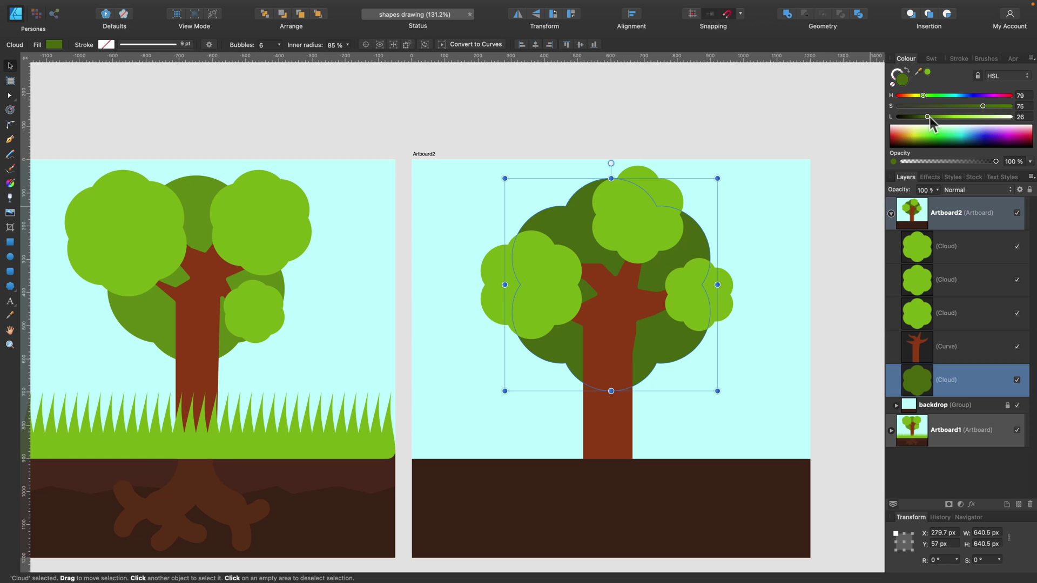
drag(930, 116, 932, 118)
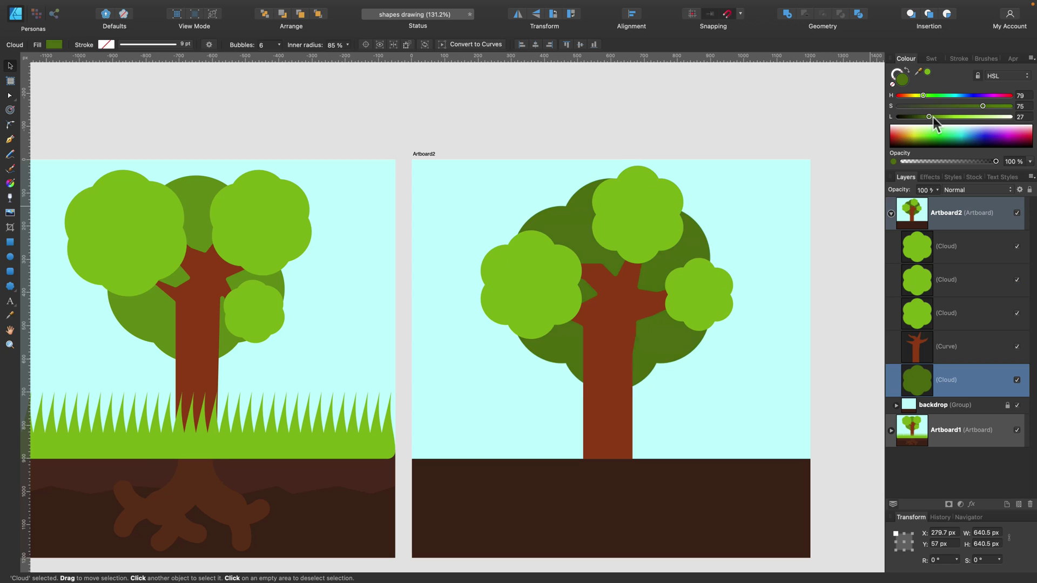
click(744, 232)
scroll(727, 238, down, 2)
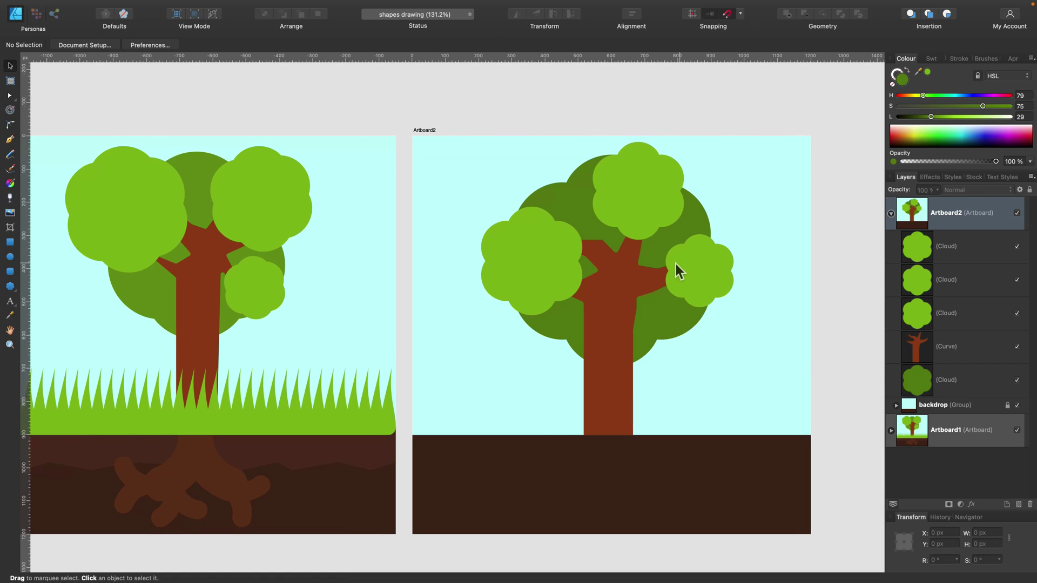
scroll(675, 264, down, 4)
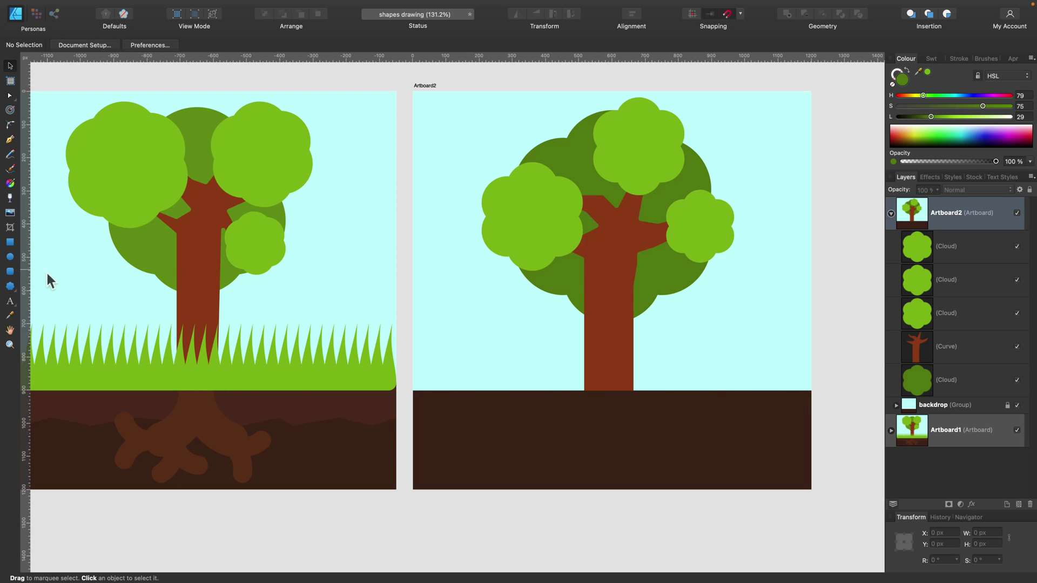
Draw a light-green tear shape on the ground at Artboard2's left edge, its tip leaning right.
click(14, 289)
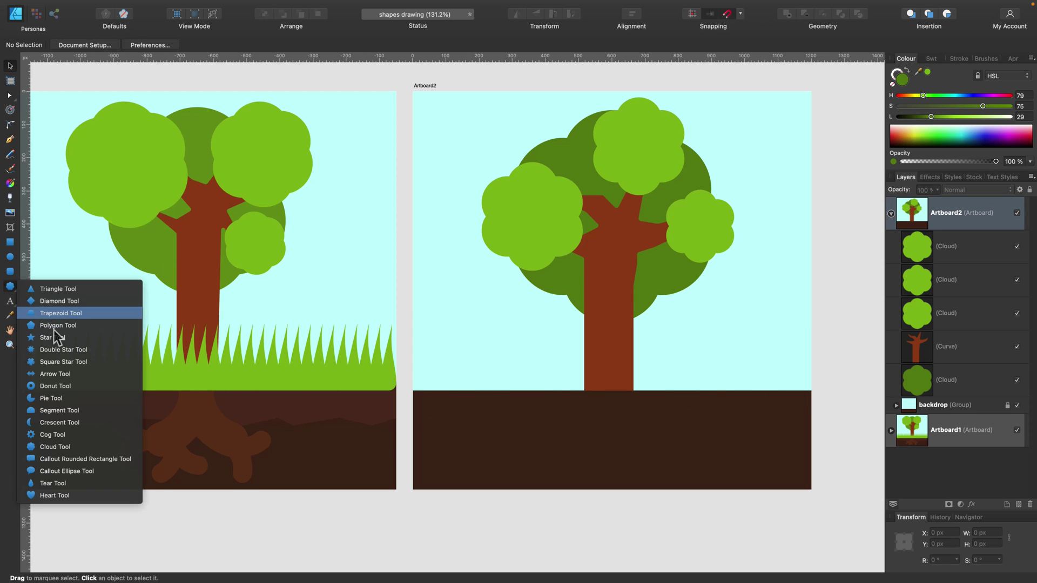
click(48, 483)
drag(464, 335, 496, 399)
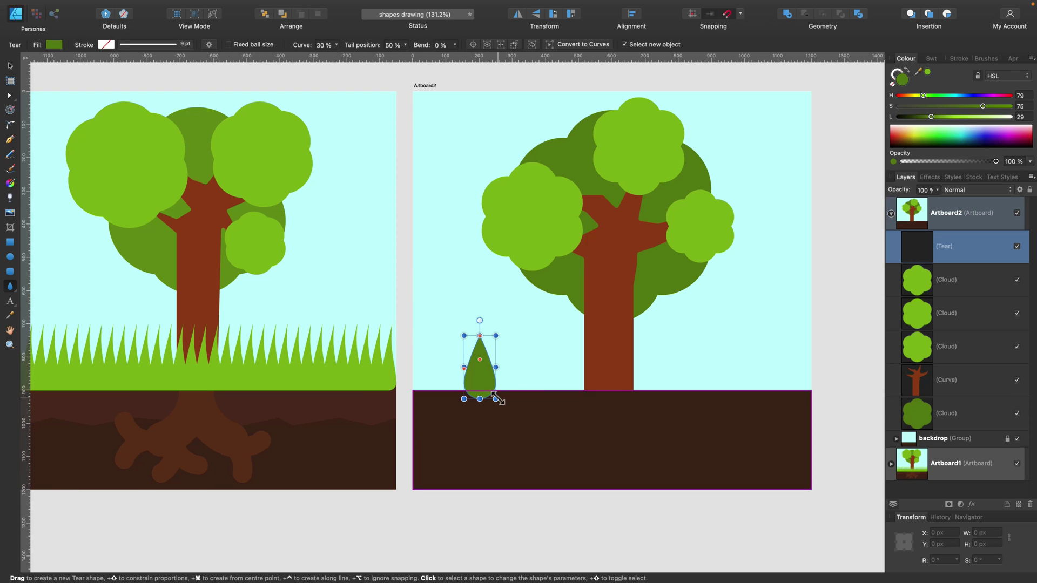
key(Escape)
click(928, 72)
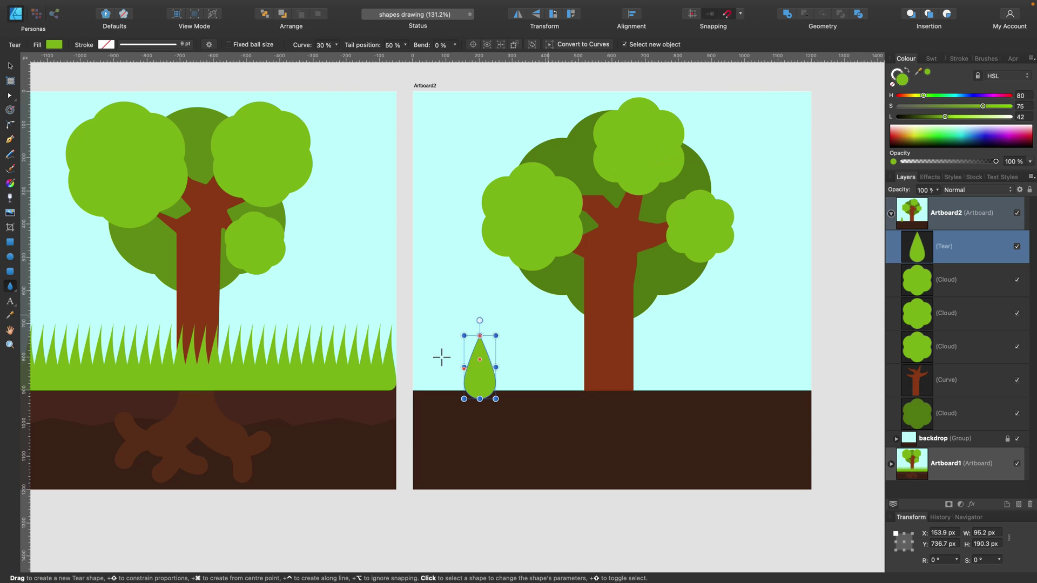
drag(480, 337, 425, 384)
key(v)
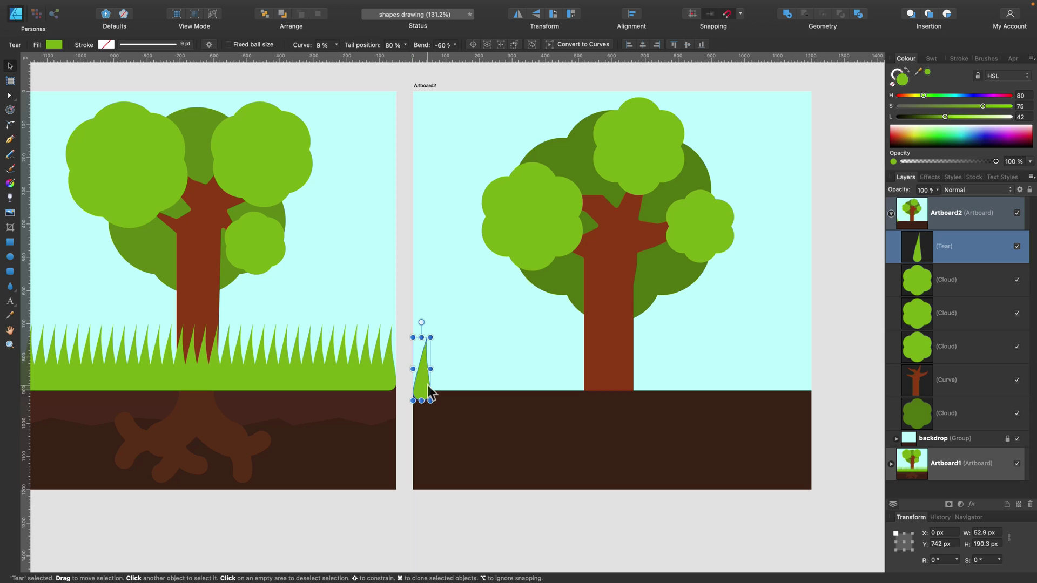
key(super)
Clone the grass blade rightward and repeat Duplicate until 31 blades span the ground, then select them all.
drag(423, 390, 437, 388)
key(super)
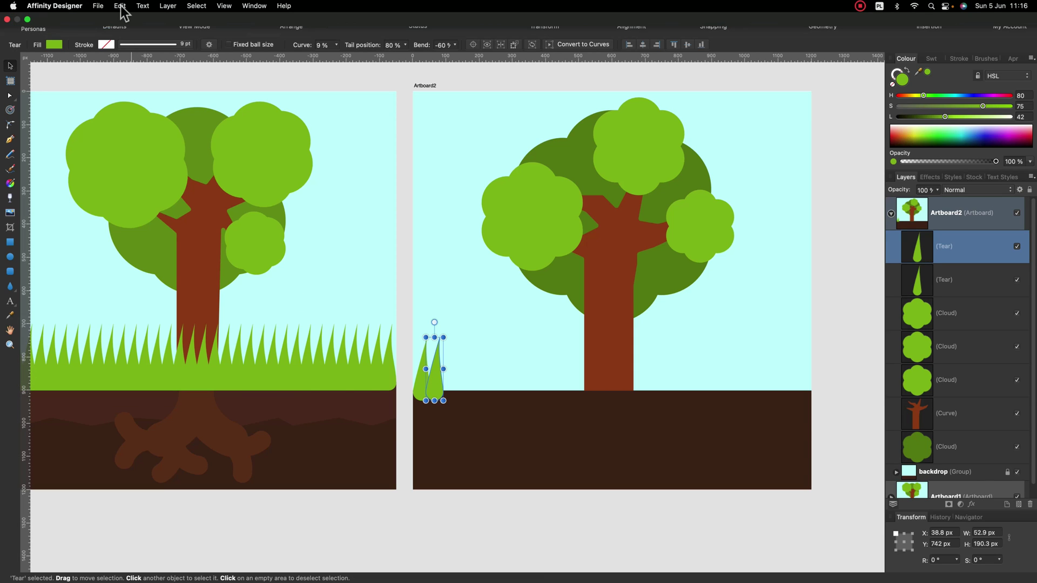
click(120, 6)
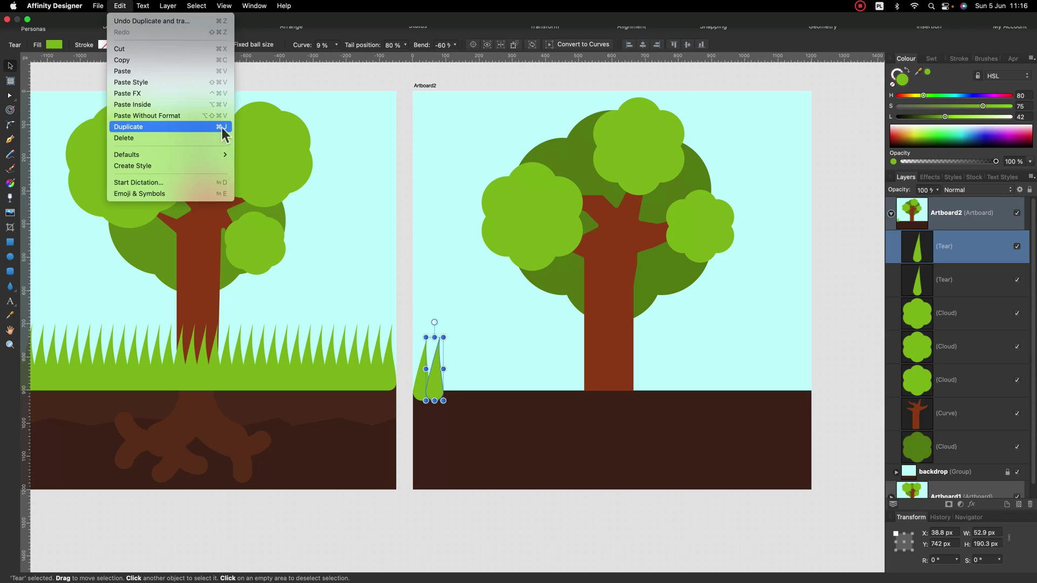
click(222, 128)
key(super+j)
key(super+j)
key(super+j)
key(super+j)
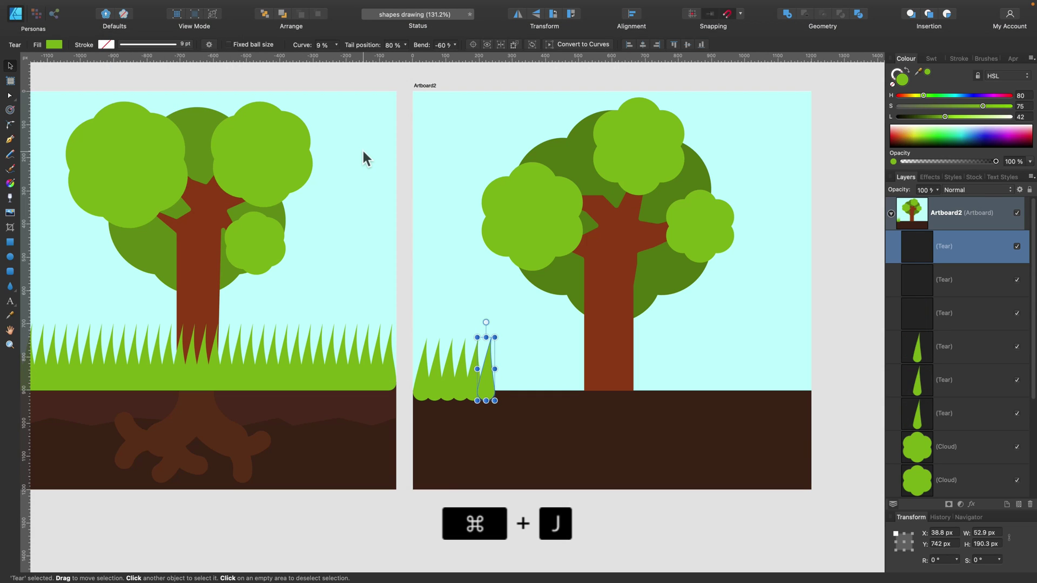
key(super+j)
key(super+j)
key(super+j)
key(super+j)
key(super+j)
key(super+j)
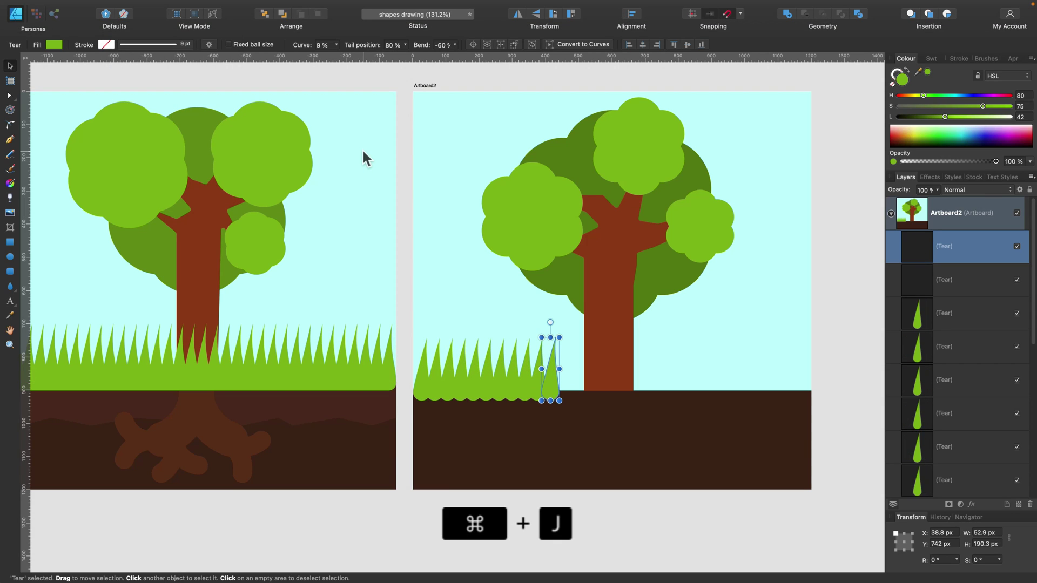
key(super+j)
key(super+j)
key(super+j)
key(super+j)
key(super+j)
key(super+j)
key(super+j)
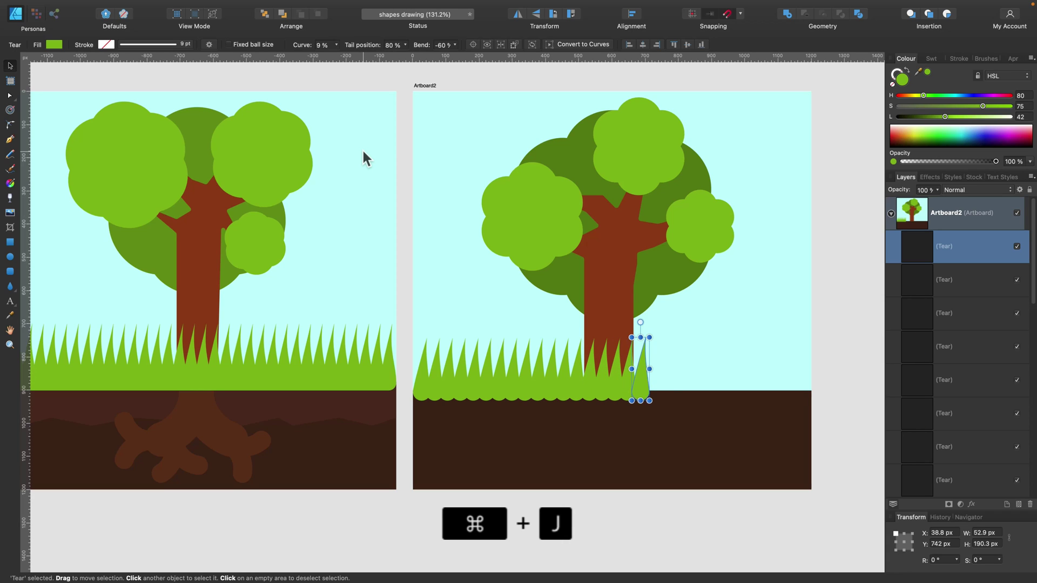
key(super+j)
key(super+j)
key(super+j)
key(super+j)
key(super+j)
key(super+j)
key(super+j)
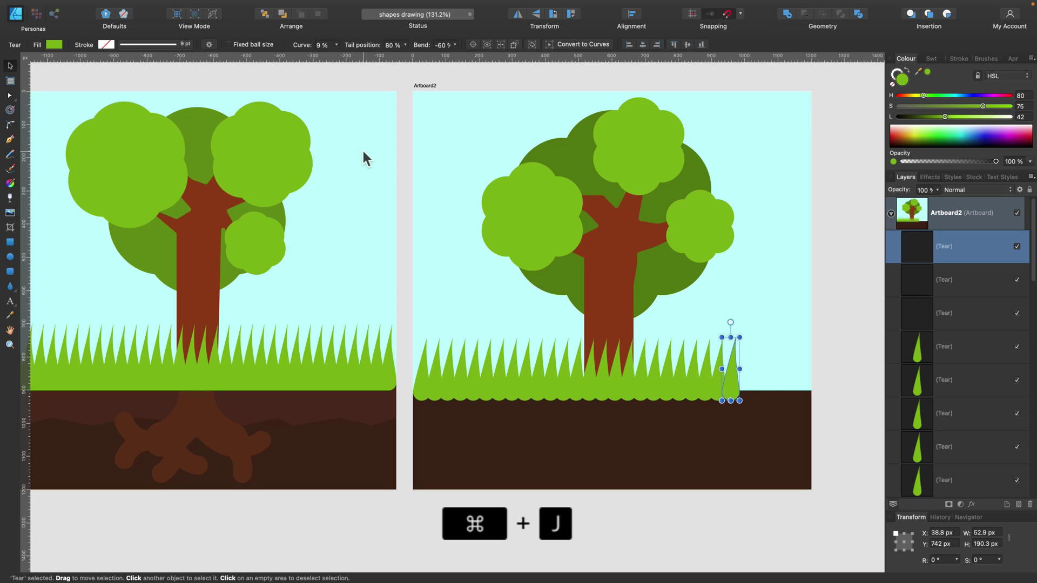
key(super+j)
key(super+j)
key(super+j)
key(super+j)
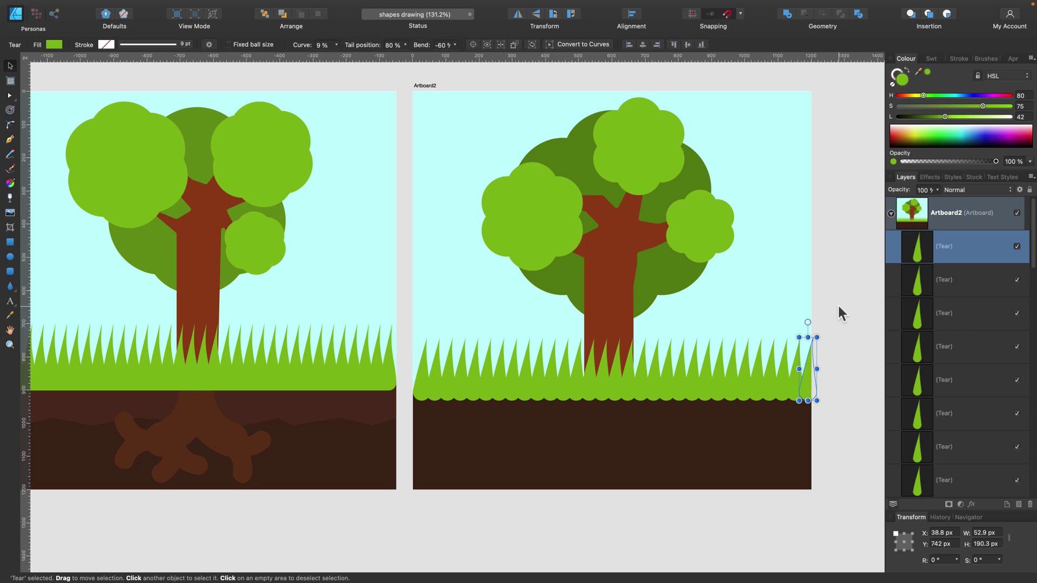
drag(845, 309, 404, 410)
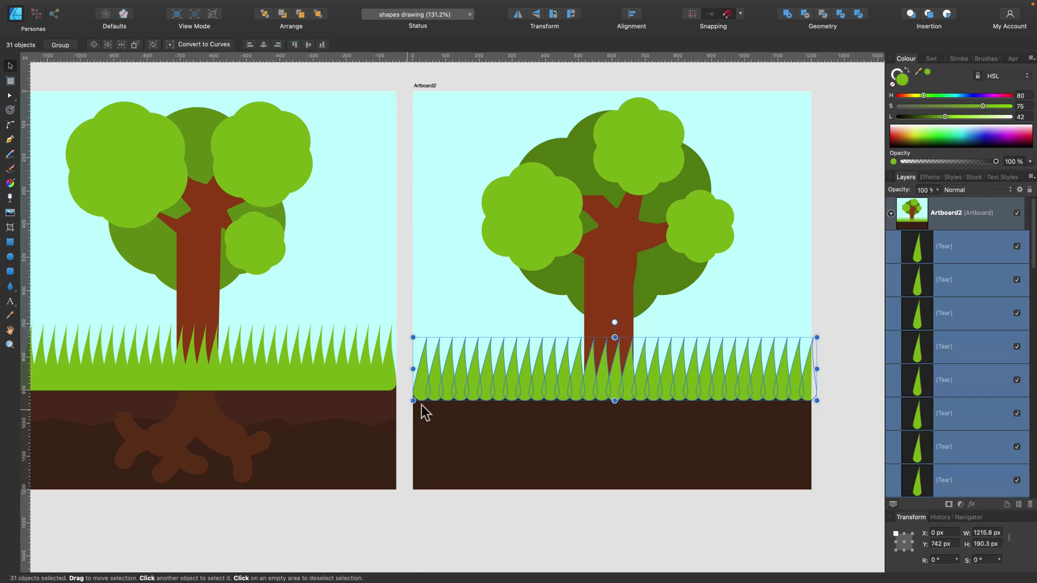
Merge the grass blades into one curve, nudge it left, and delete its bottom nodes to flatten the base.
click(788, 14)
drag(696, 391, 694, 391)
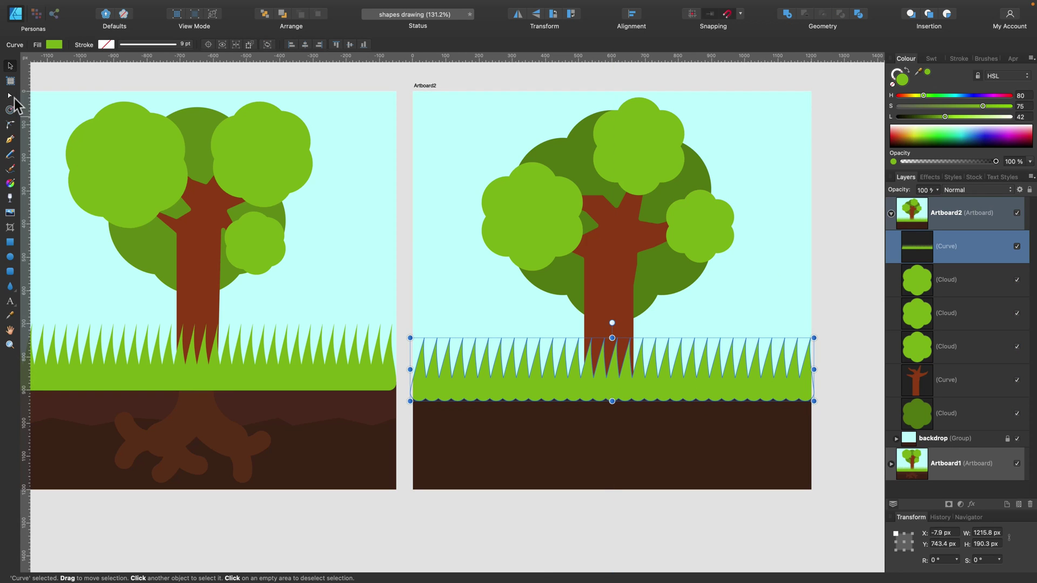
click(10, 95)
click(62, 98)
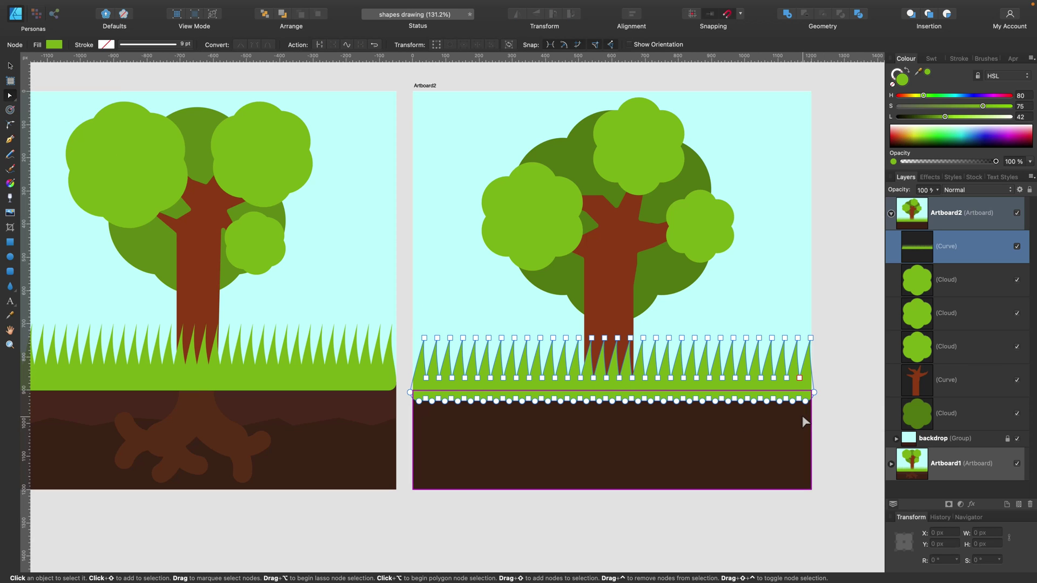
drag(803, 416, 425, 387)
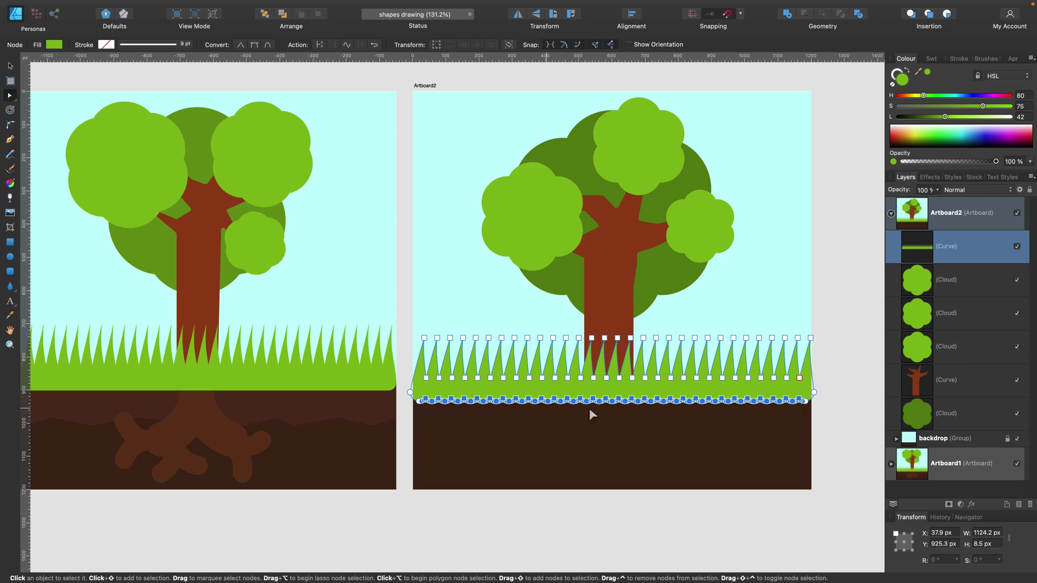
key(BackSpace)
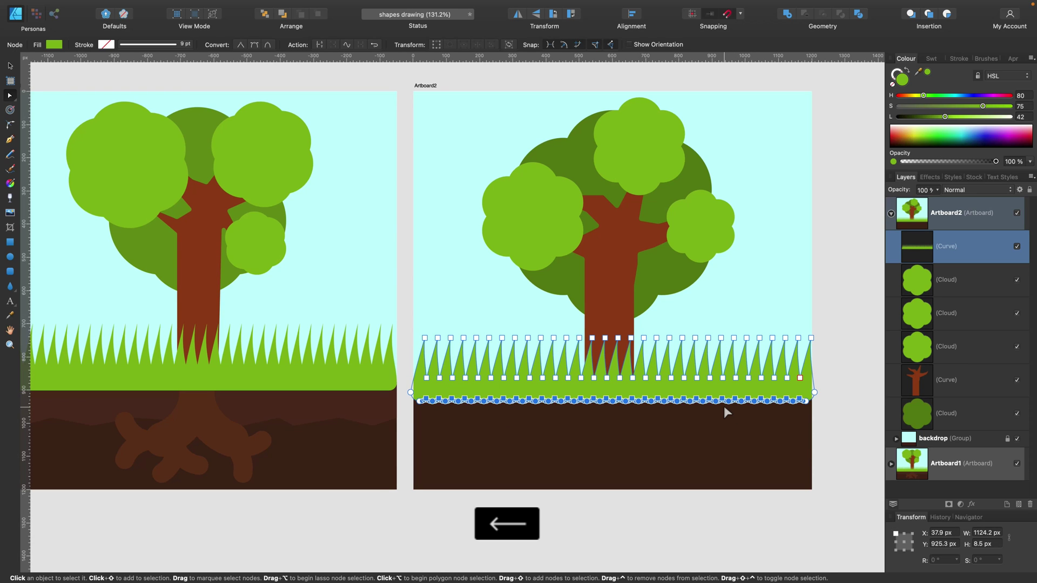
Reselect the grass, leave node editing with the Move tool (V), and deselect.
click(847, 319)
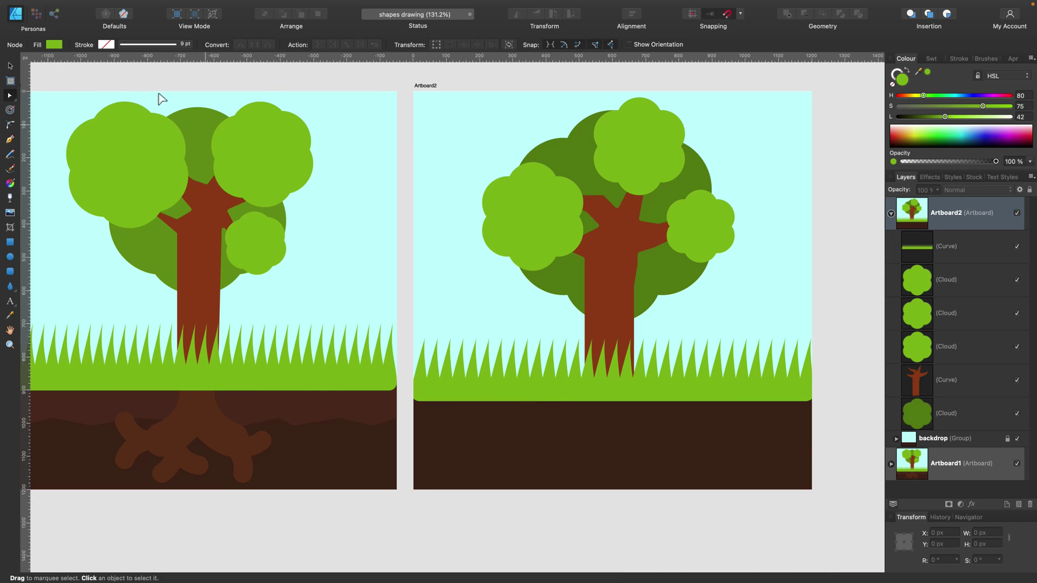
click(467, 393)
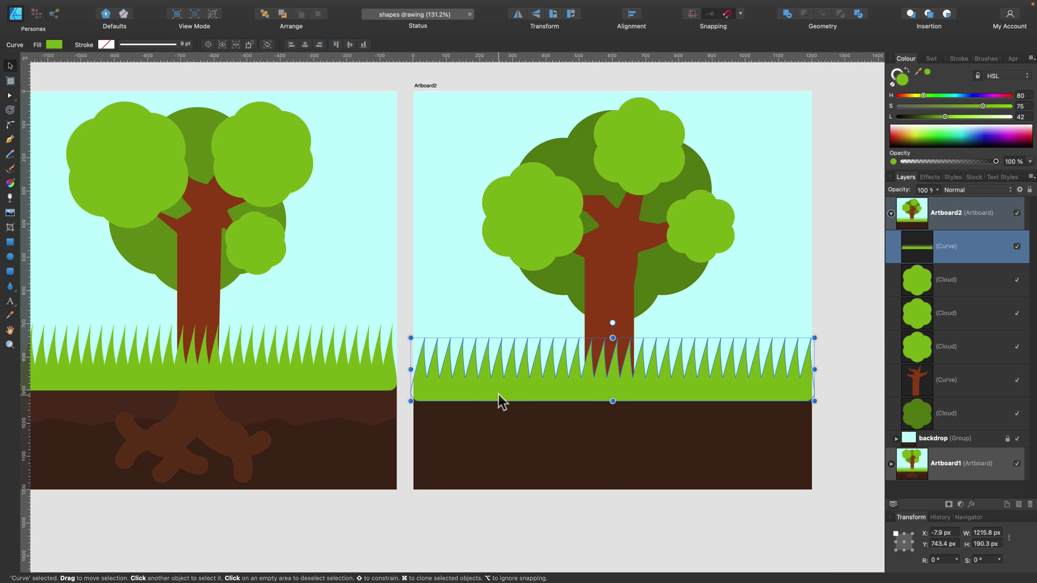
key(v)
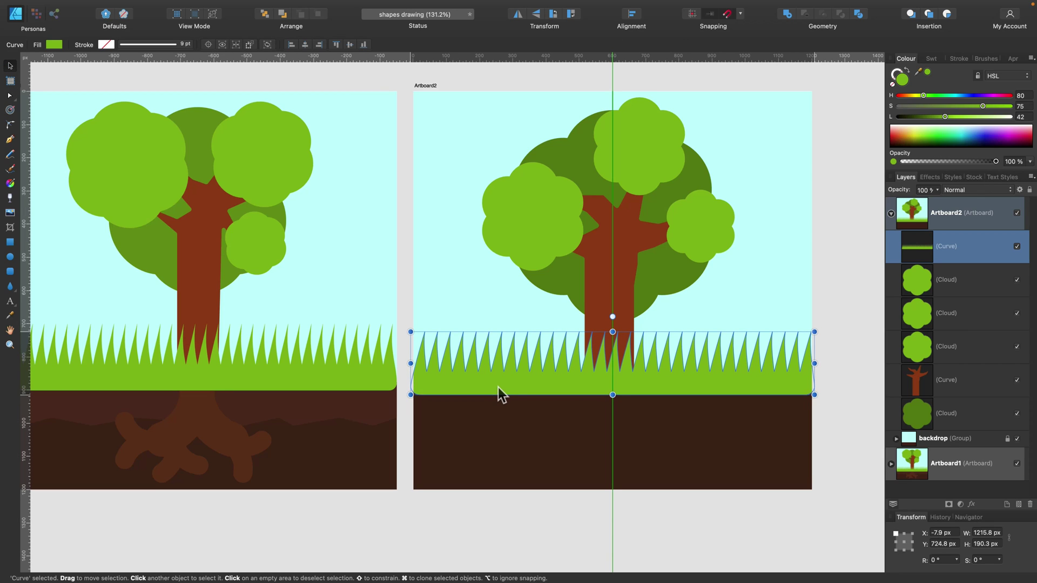
click(861, 298)
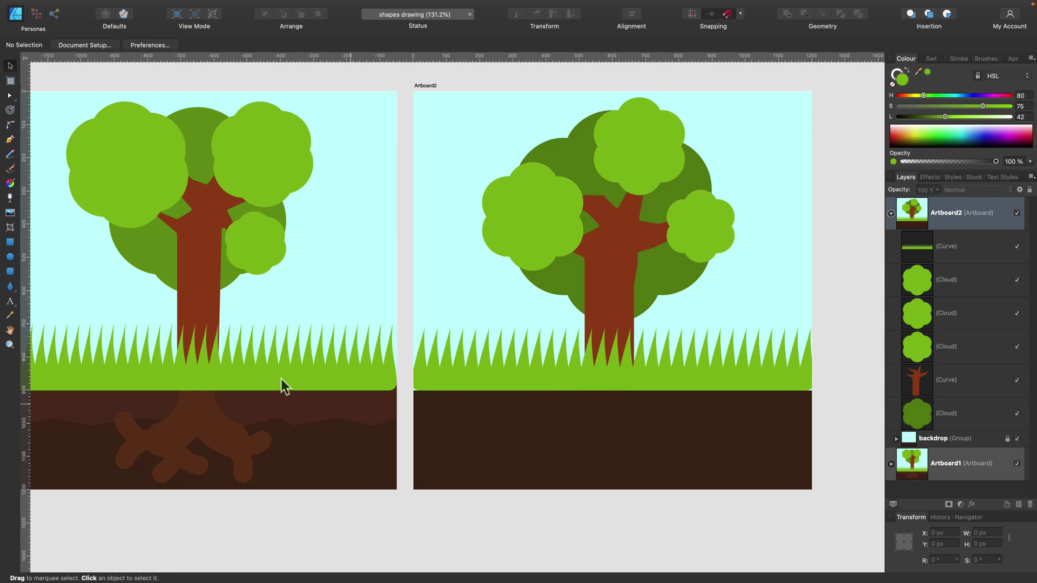
Draw a rectangle across the ground just under the grass strip.
click(10, 242)
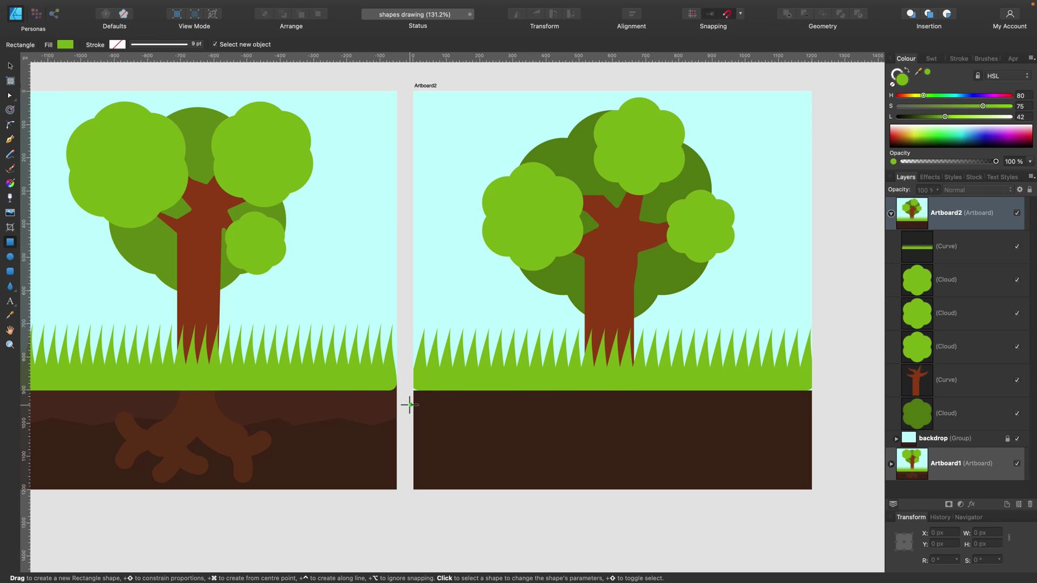
click(9, 66)
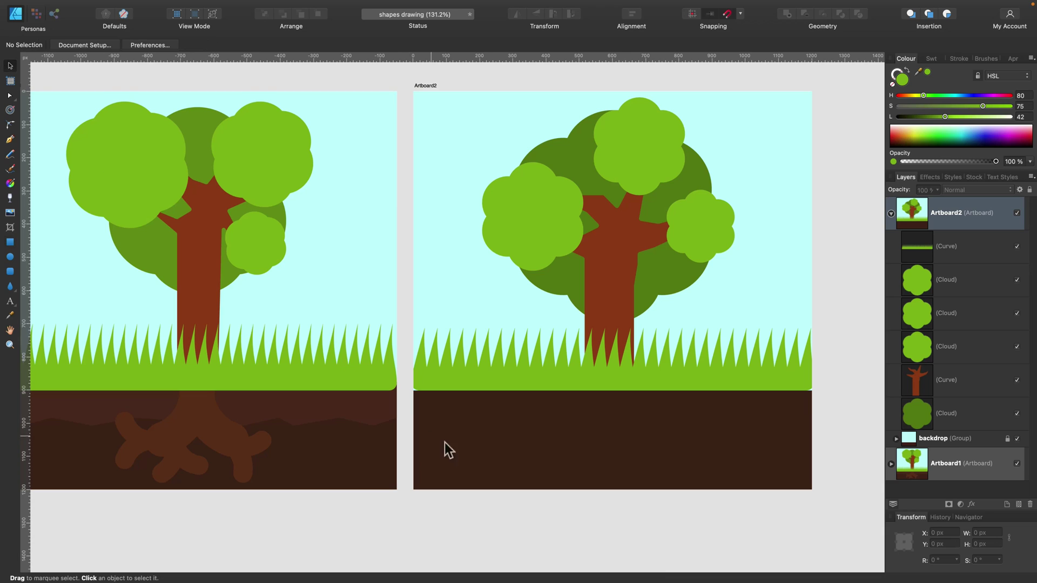
click(583, 381)
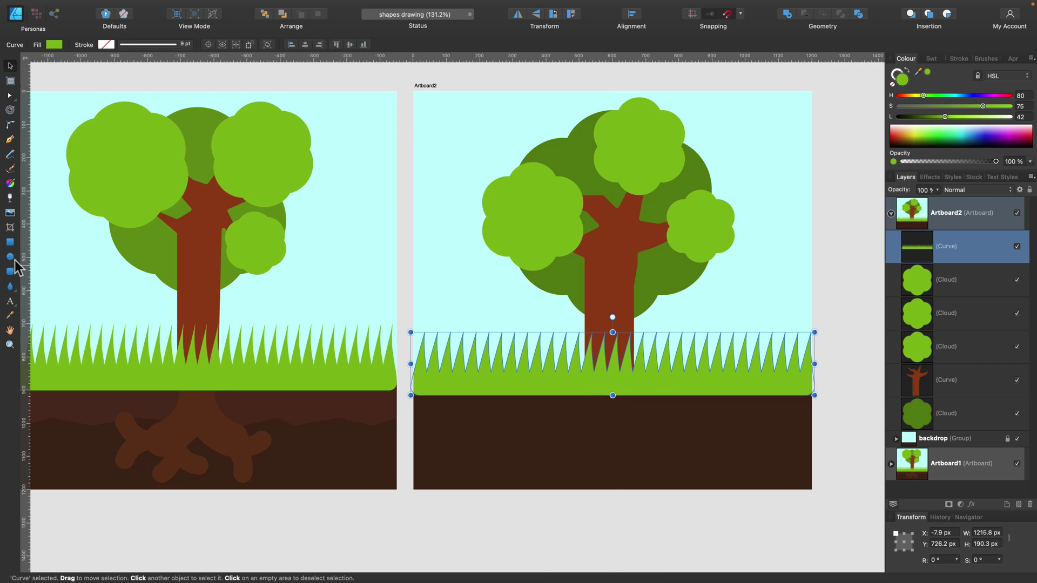
click(10, 243)
drag(413, 382, 811, 419)
Fill the rectangle with sampled soil brown, put it behind the grass, make it about 127 px tall and lighten it.
scroll(805, 420, down, 1)
drag(918, 71, 383, 405)
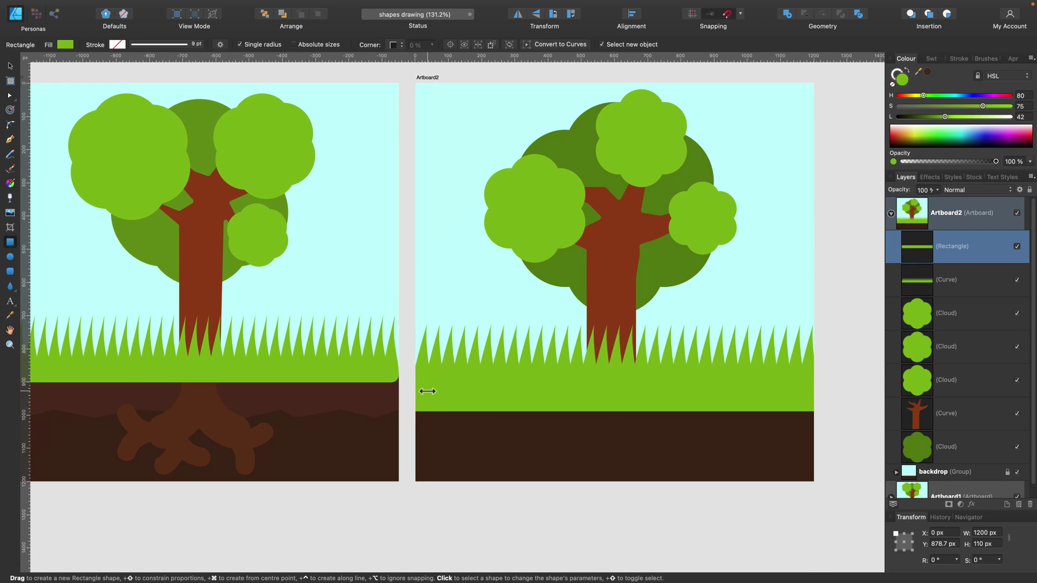
click(928, 72)
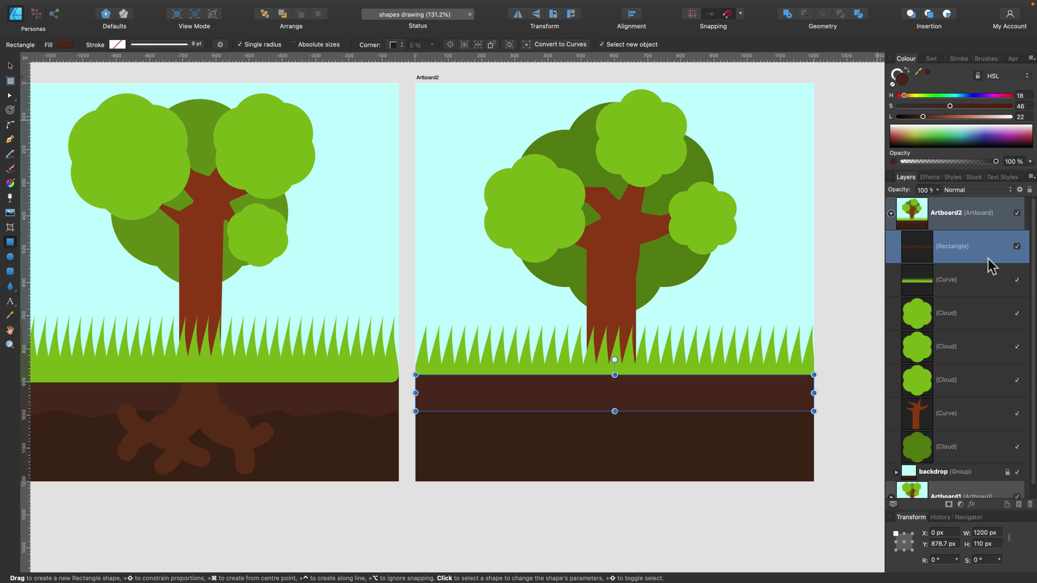
drag(987, 258, 986, 288)
scroll(810, 340, up, 1)
scroll(810, 340, right, 1)
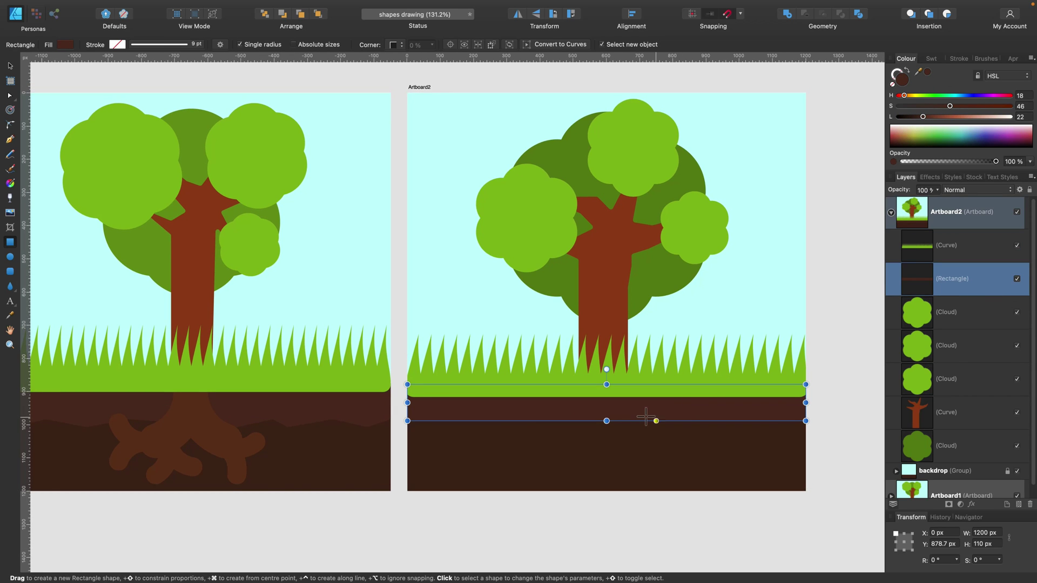
drag(607, 421, 607, 427)
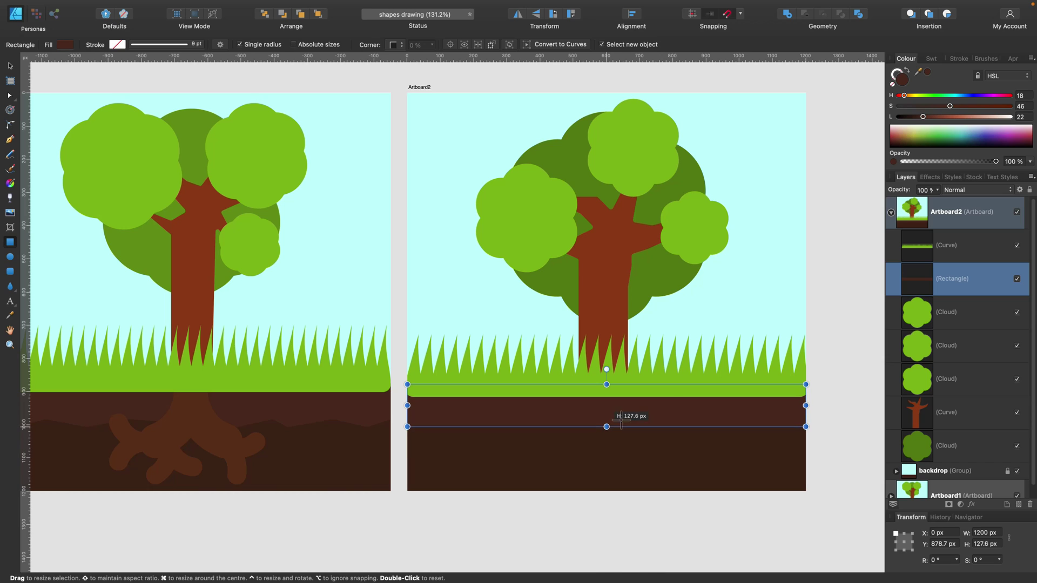
drag(930, 117, 935, 117)
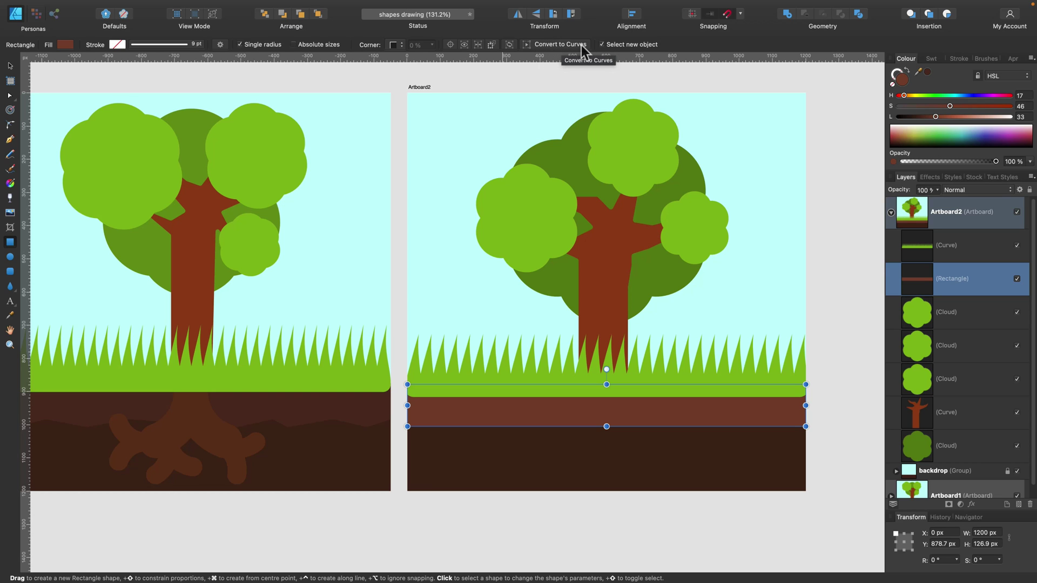
Convert the soil band to curves and add and shift nodes along the left part of its bottom edge.
click(550, 44)
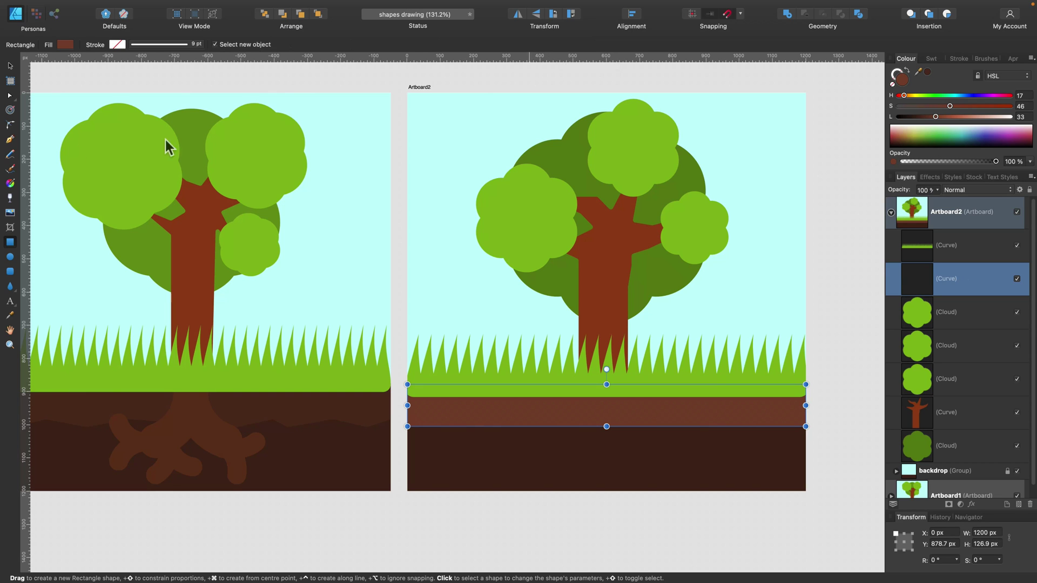
click(10, 96)
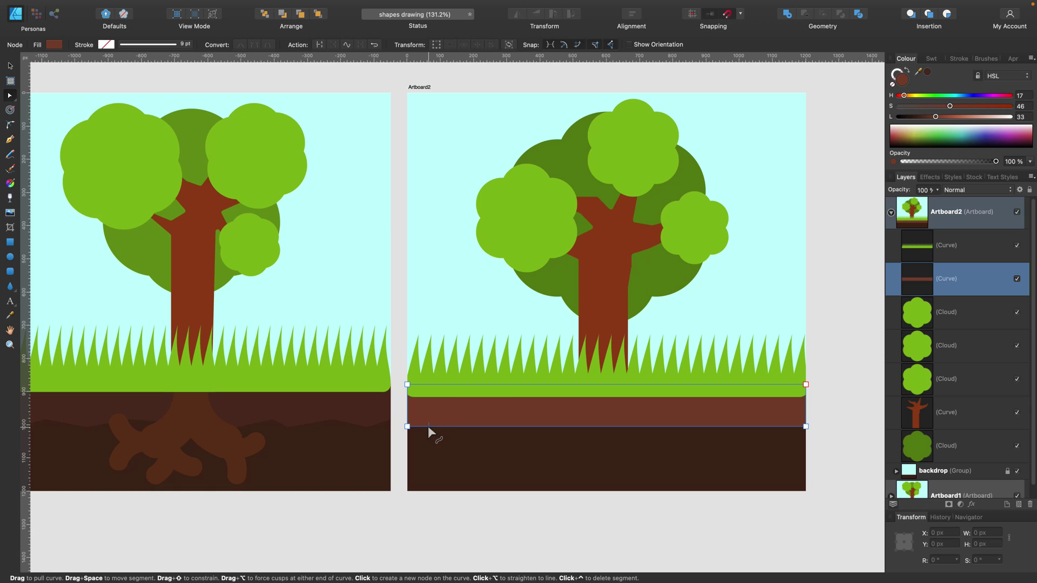
drag(428, 426, 431, 432)
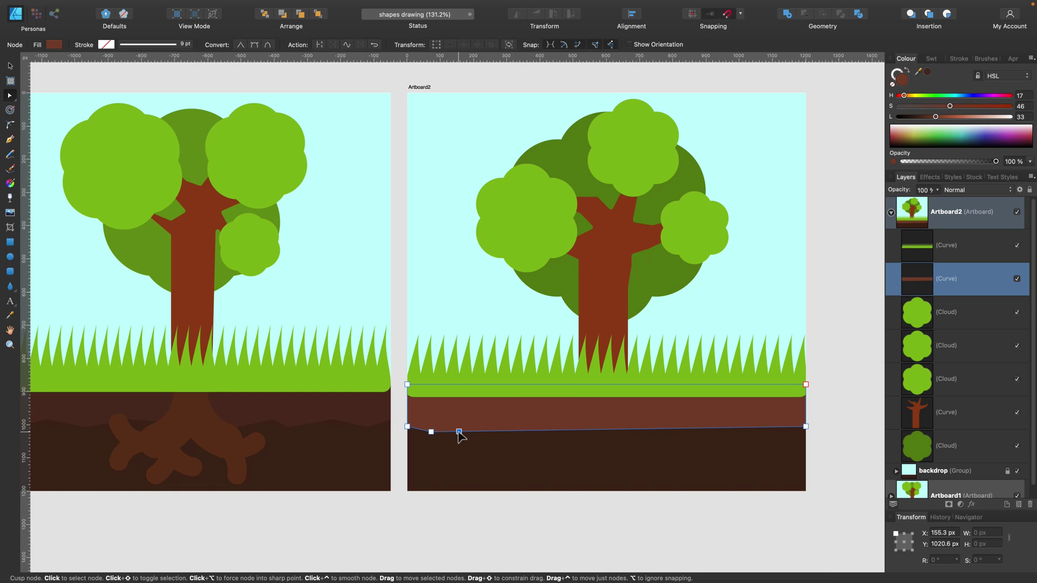
click(465, 427)
drag(519, 427, 519, 432)
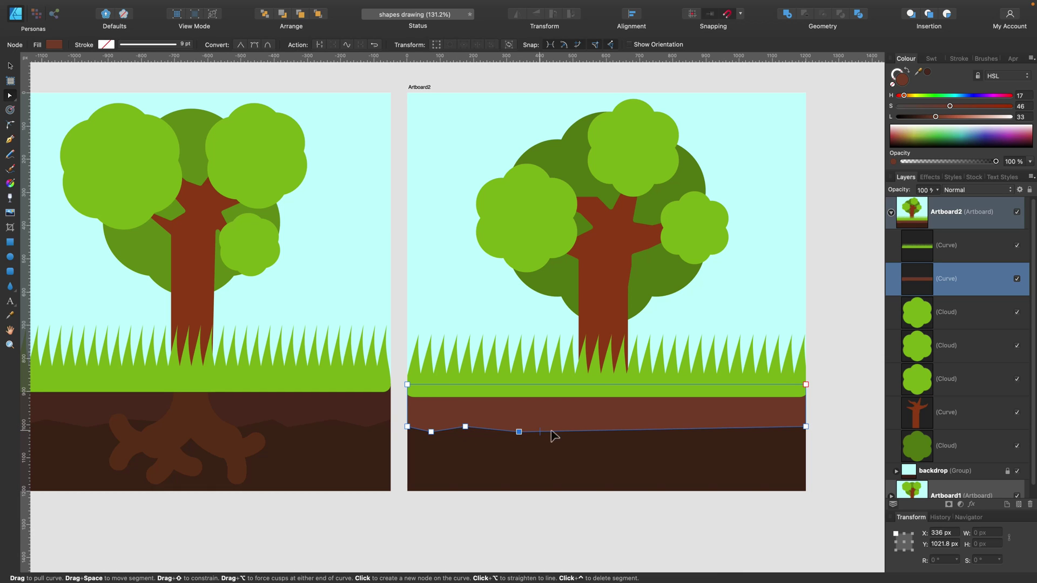
drag(574, 433, 586, 427)
Add and pull down more bottom-edge nodes toward the right for a wavy edge, then deselect.
click(674, 427)
drag(673, 427, 674, 432)
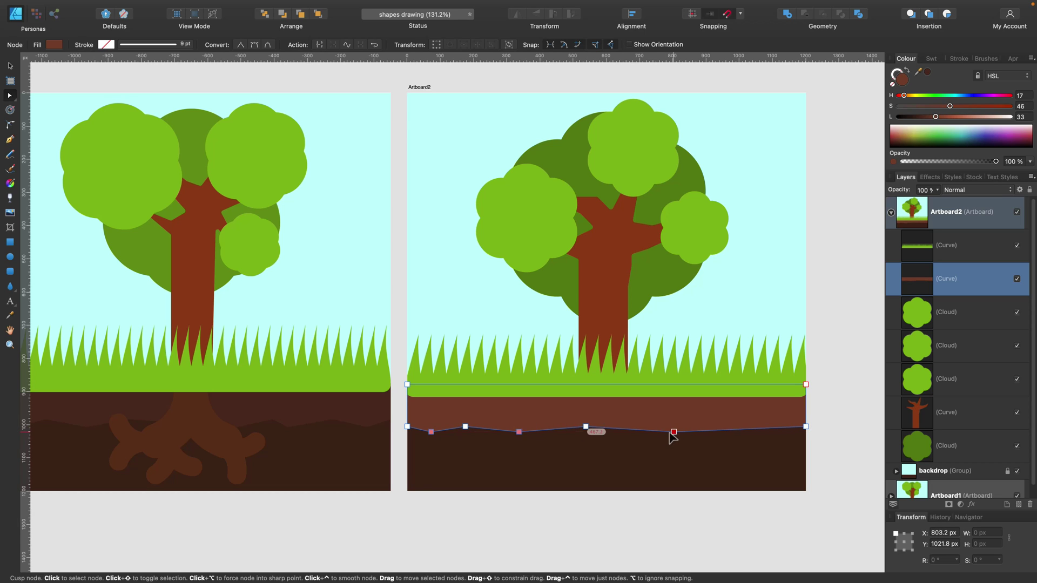
click(635, 427)
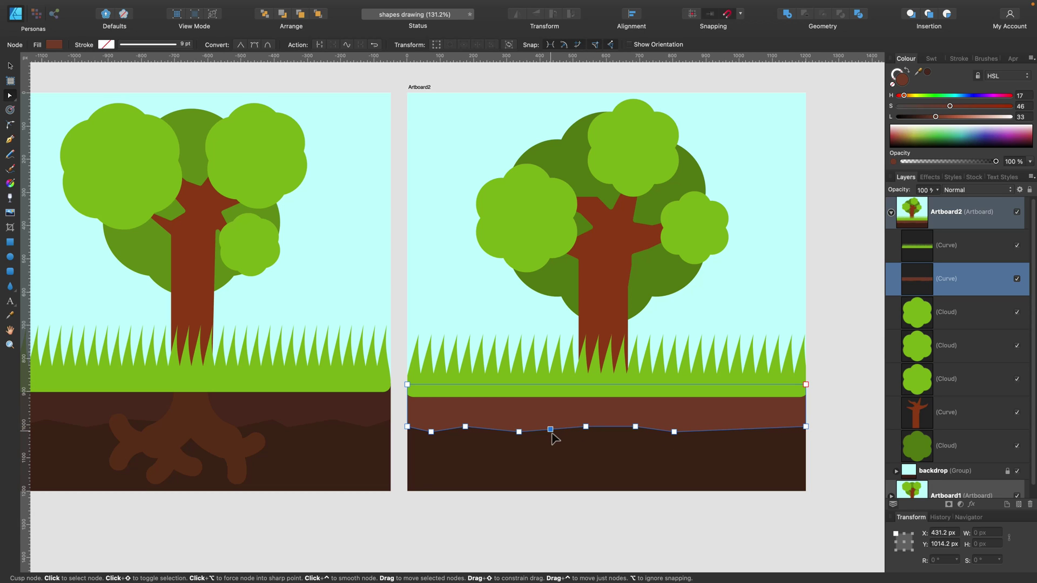
drag(552, 429, 552, 431)
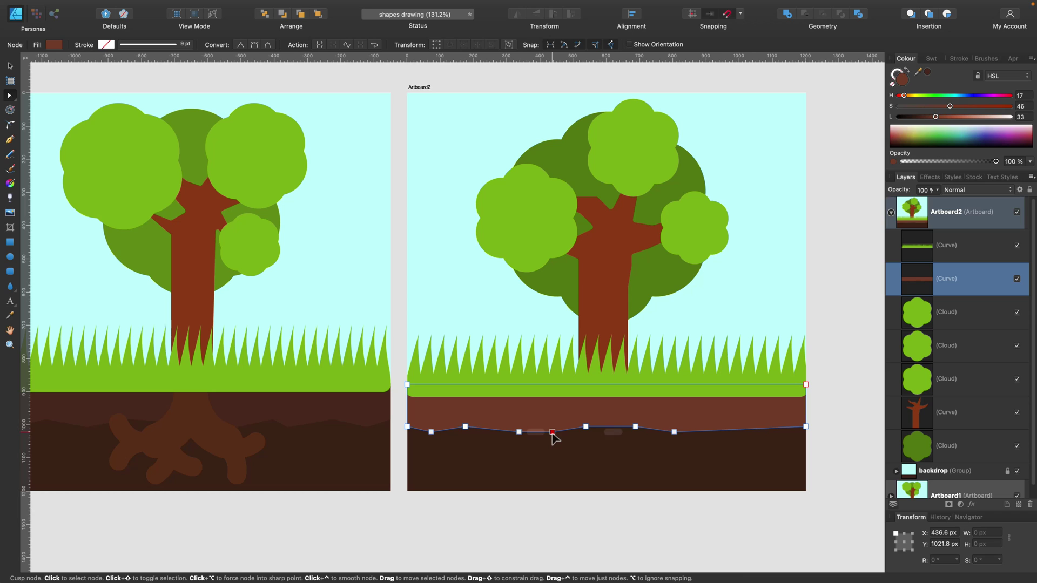
click(728, 431)
drag(731, 433, 784, 433)
click(784, 428)
click(518, 459)
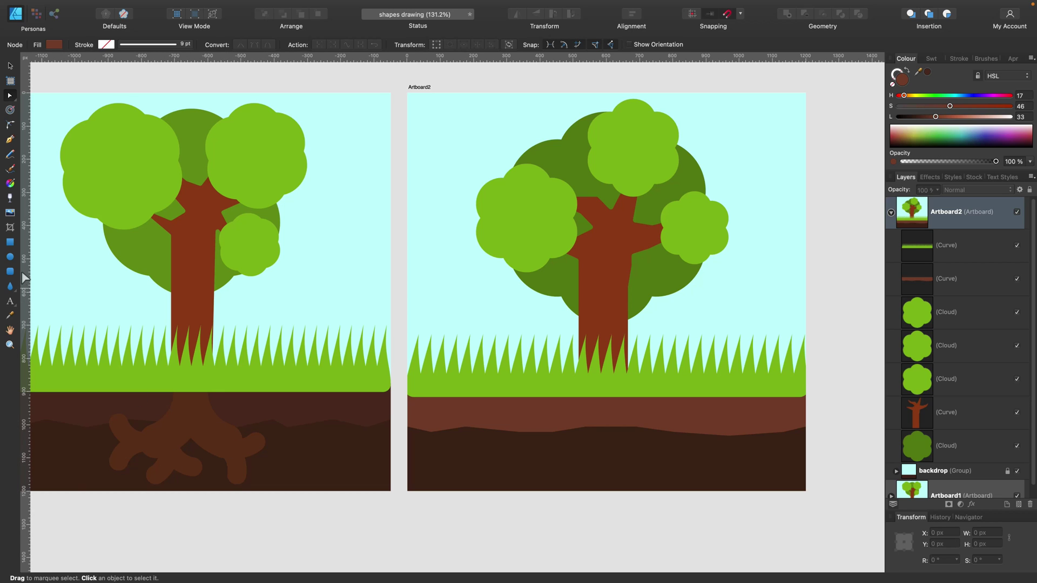
Draw a brown donut beside Artboard2, cut to a 180°–270° quarter-ring with a 62% hole radius.
click(11, 291)
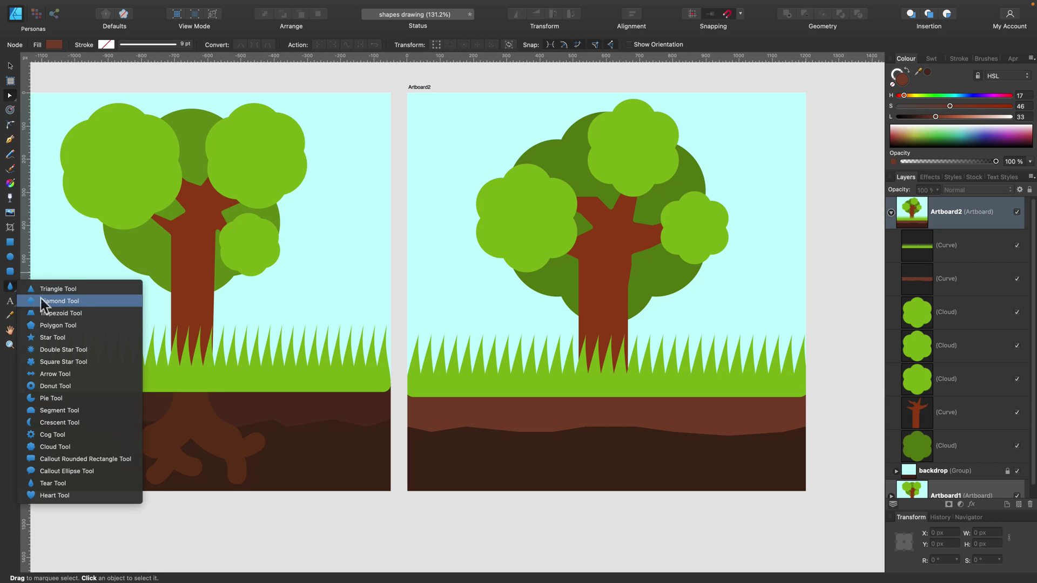
click(72, 384)
scroll(594, 276, right, 10)
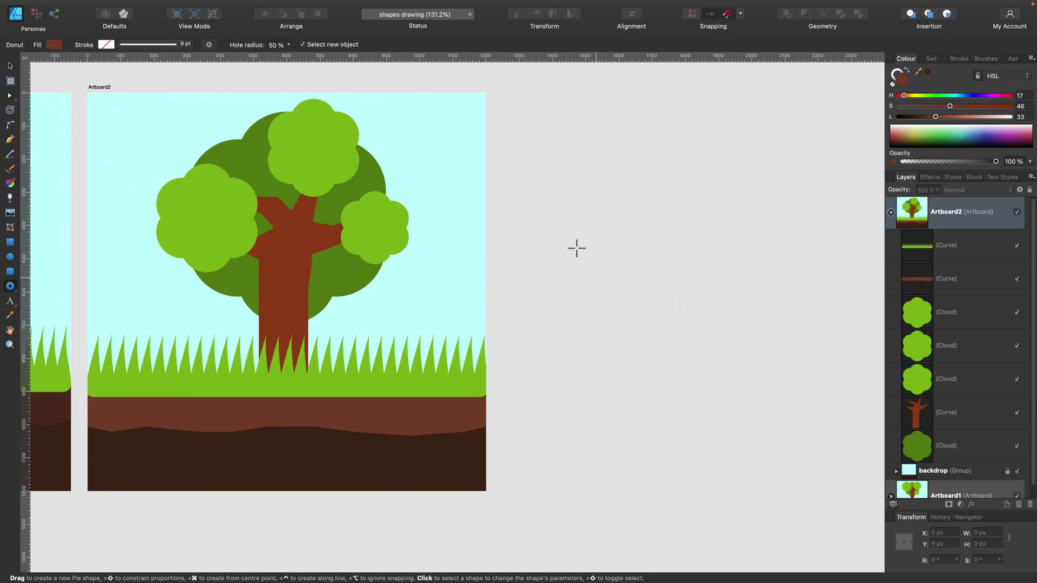
drag(540, 204, 697, 381)
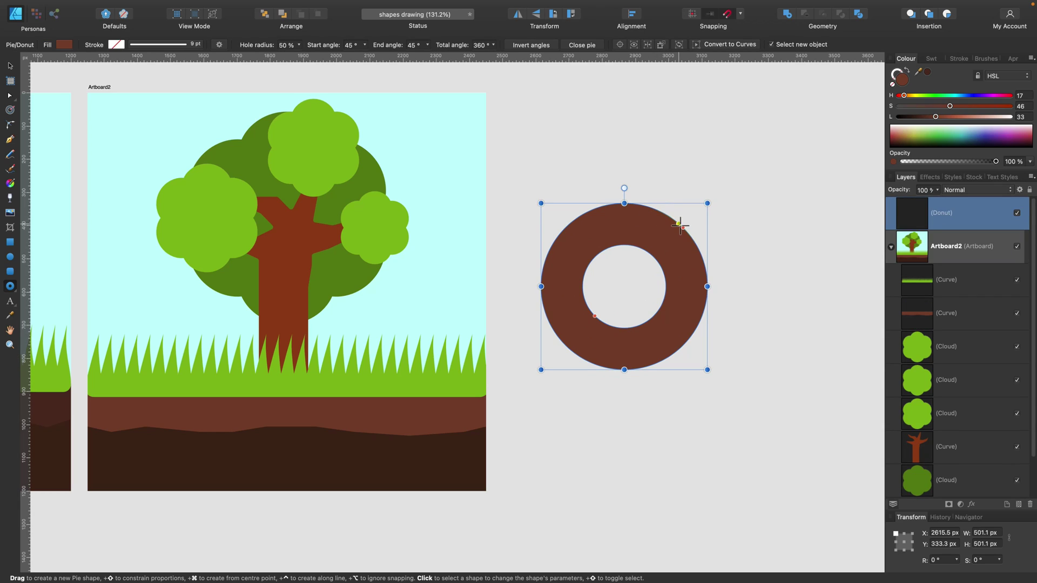
drag(682, 228, 544, 288)
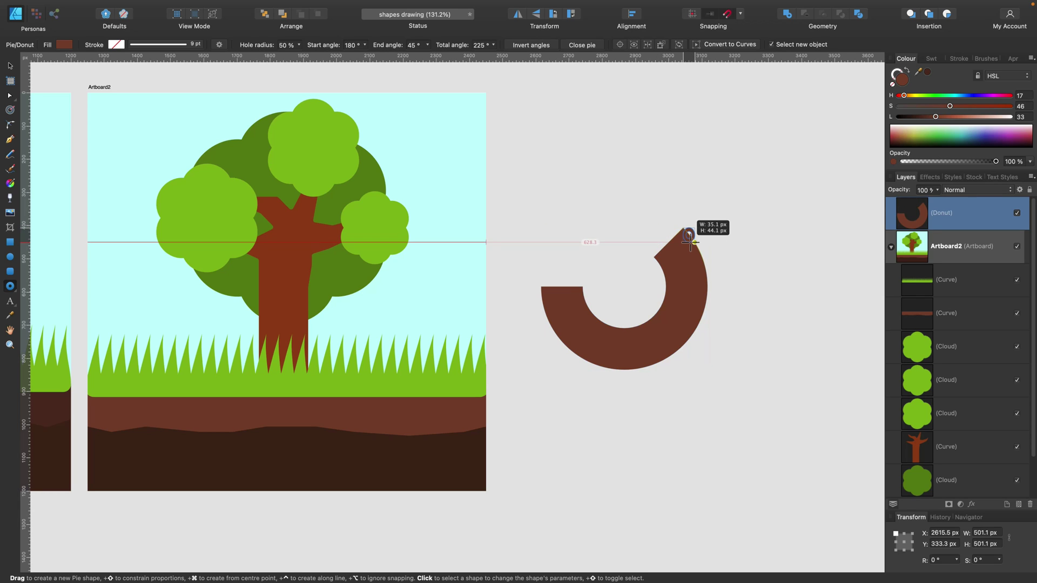
drag(689, 236, 624, 367)
key(super+z)
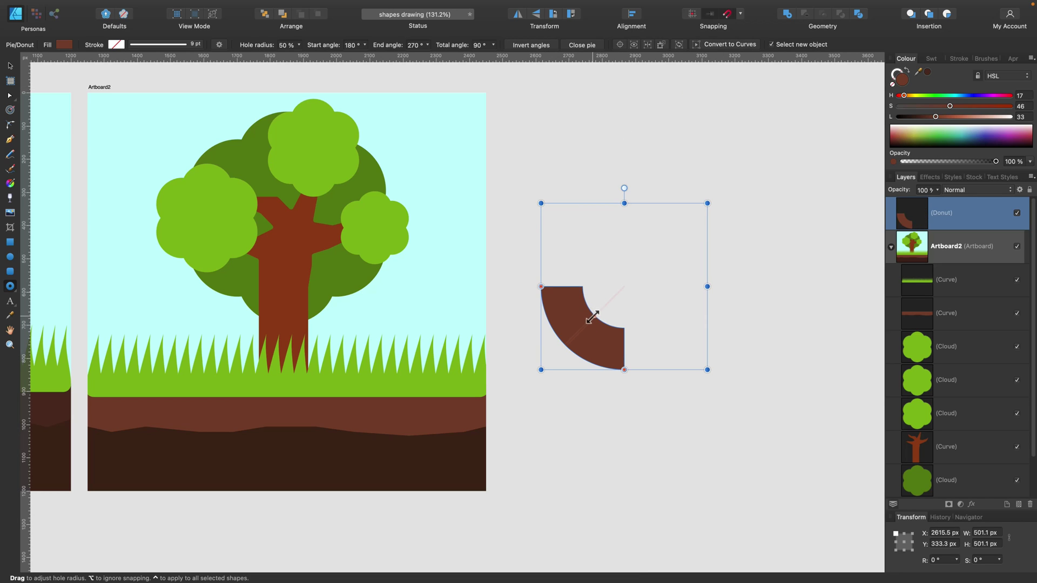
drag(594, 315, 588, 323)
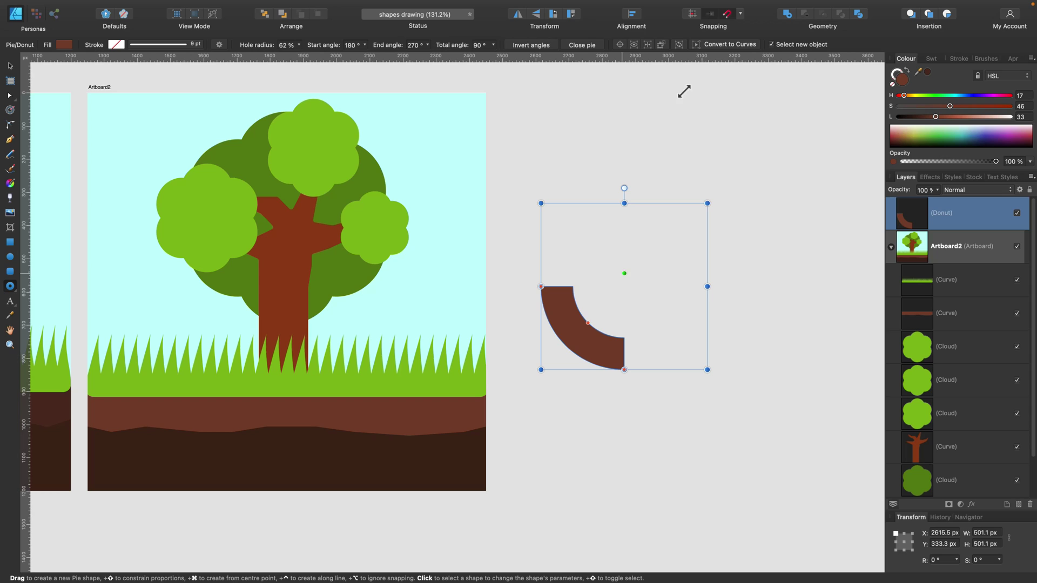
Convert the arc to a curve and round its two right-end corners.
click(726, 45)
key(c)
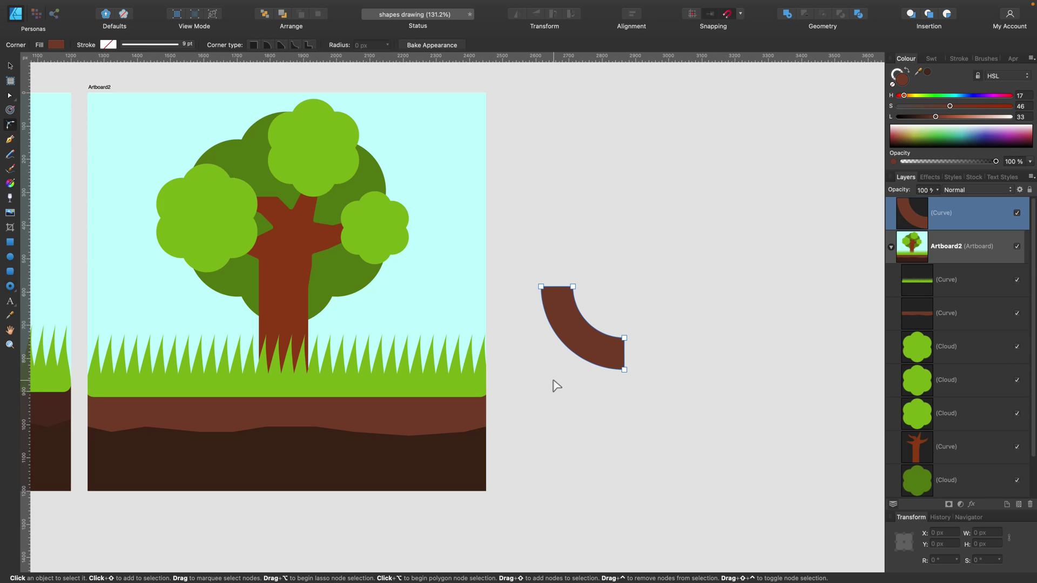
drag(639, 319, 593, 365)
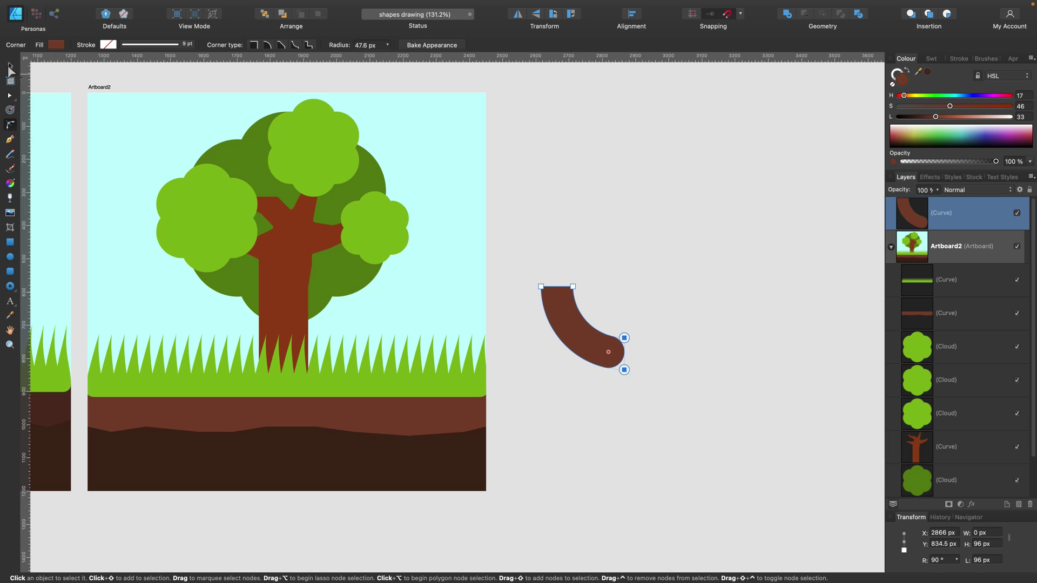
click(10, 67)
click(555, 279)
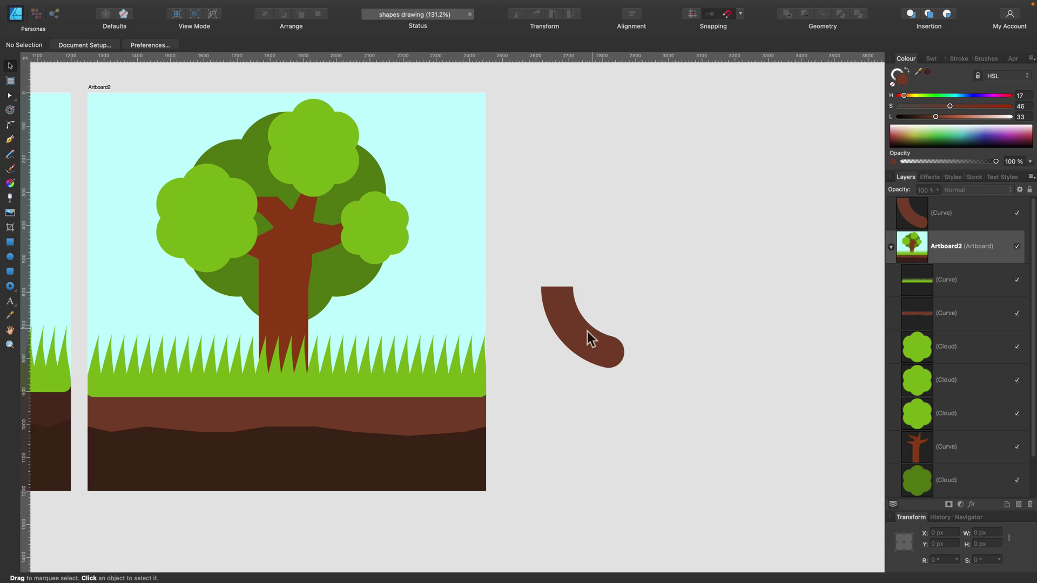
Duplicate the curve, flip the copy horizontally, butt it against the original and select both.
drag(587, 332, 676, 337)
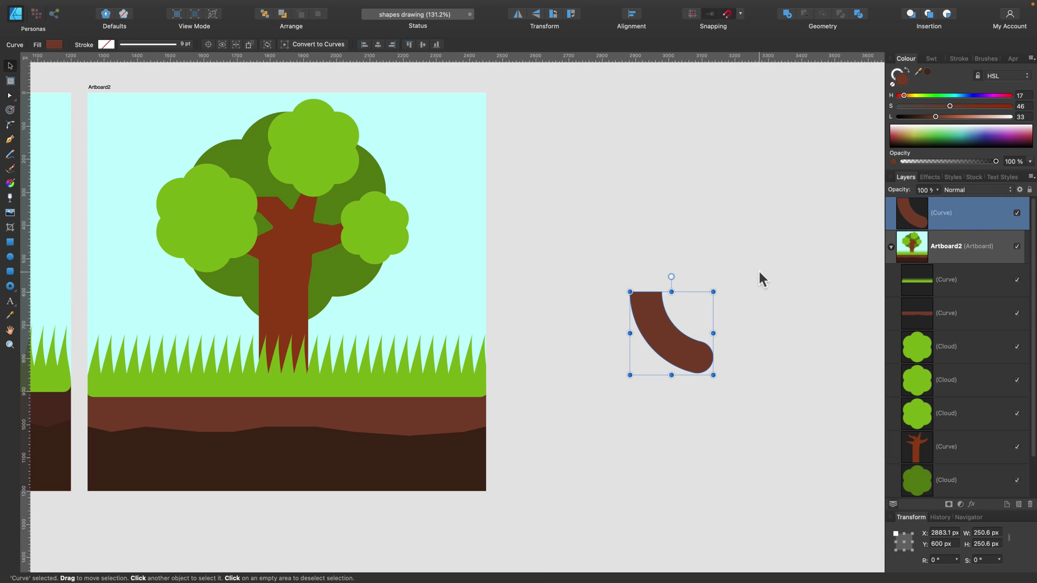
right_click(977, 210)
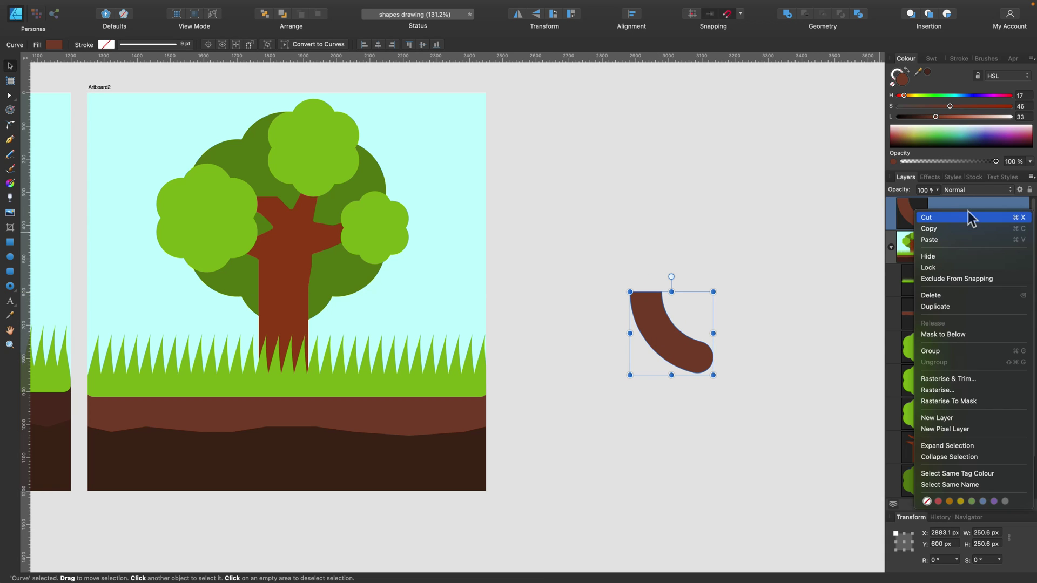
click(960, 306)
drag(694, 365, 605, 365)
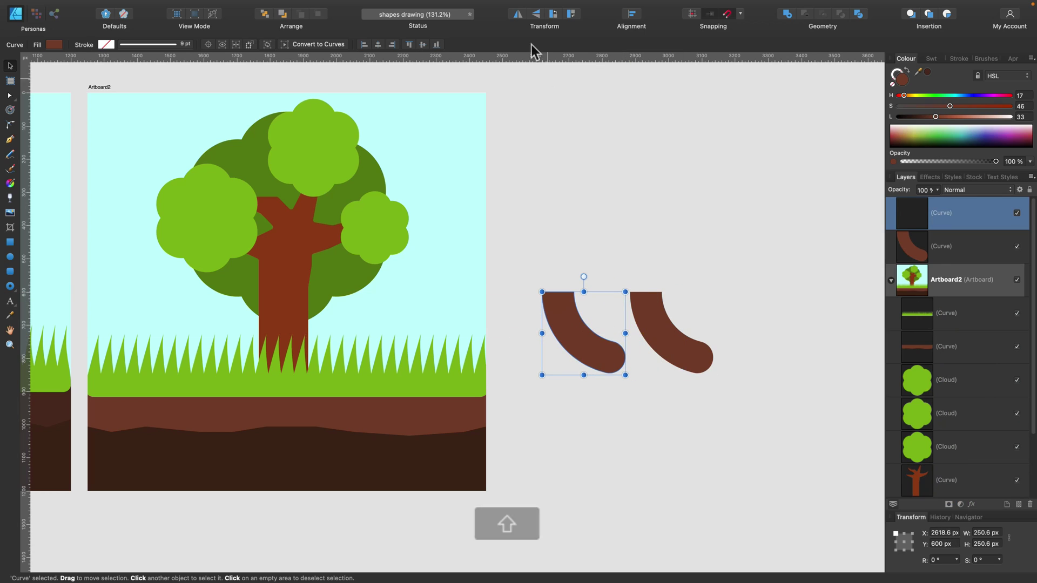
click(517, 14)
drag(610, 331, 632, 331)
drag(774, 227, 545, 423)
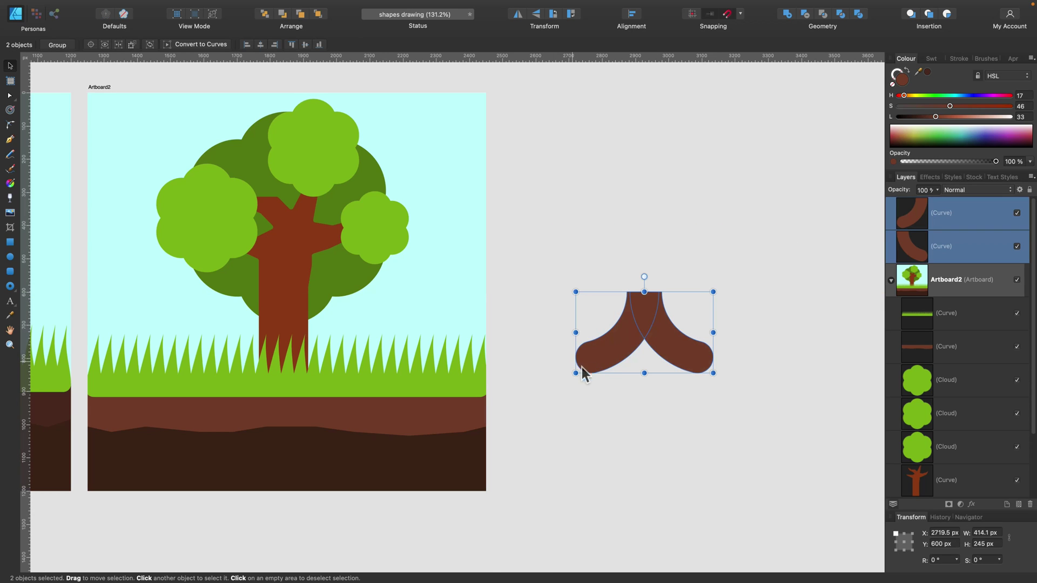
Merge the two curves into one root, place it under the trunk and fill it with the sampled darker brown.
click(790, 20)
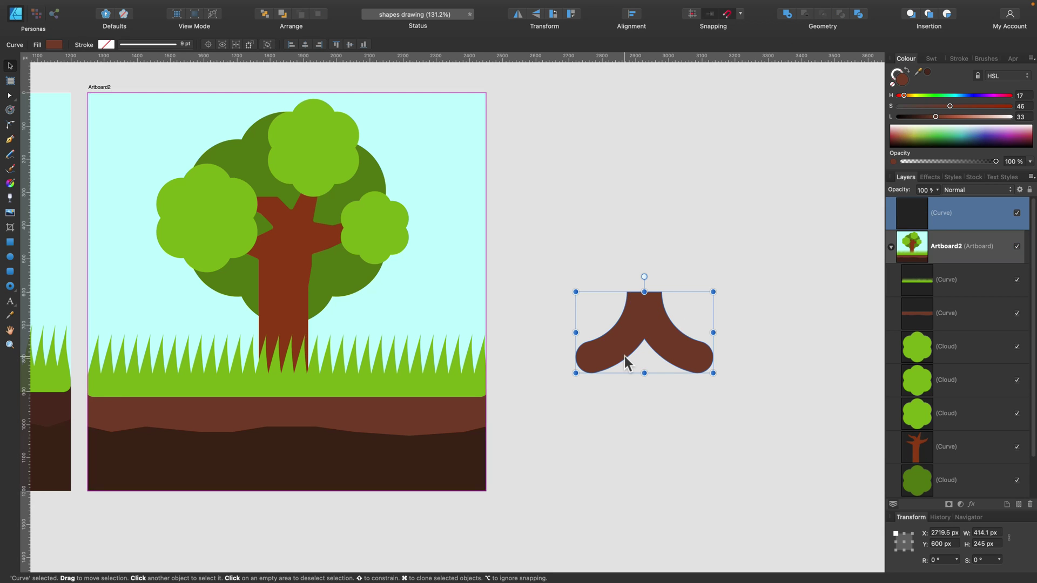
scroll(648, 355, left, 5)
drag(804, 310, 433, 404)
scroll(446, 403, left, 8)
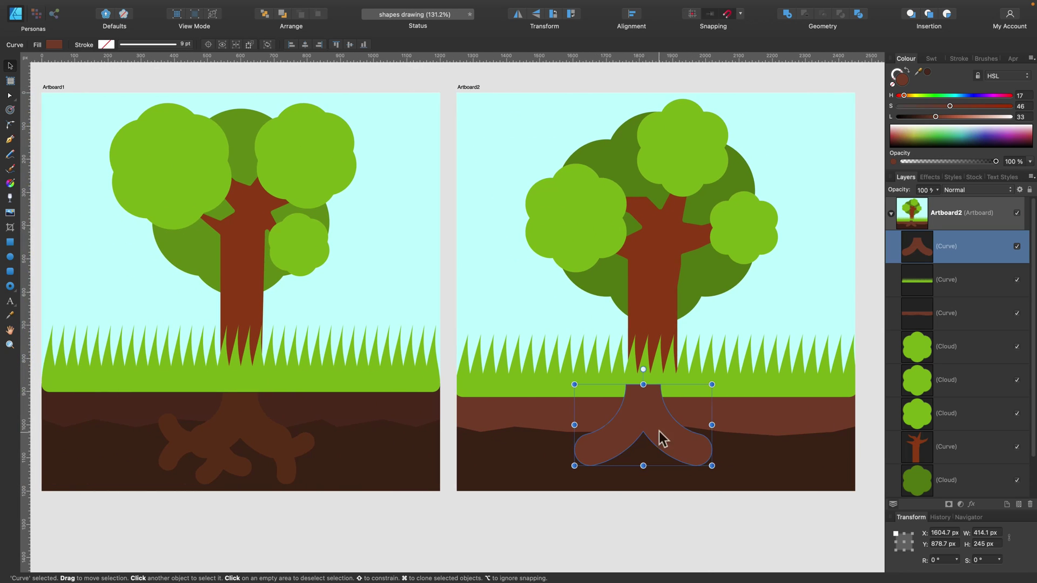
drag(653, 426, 662, 435)
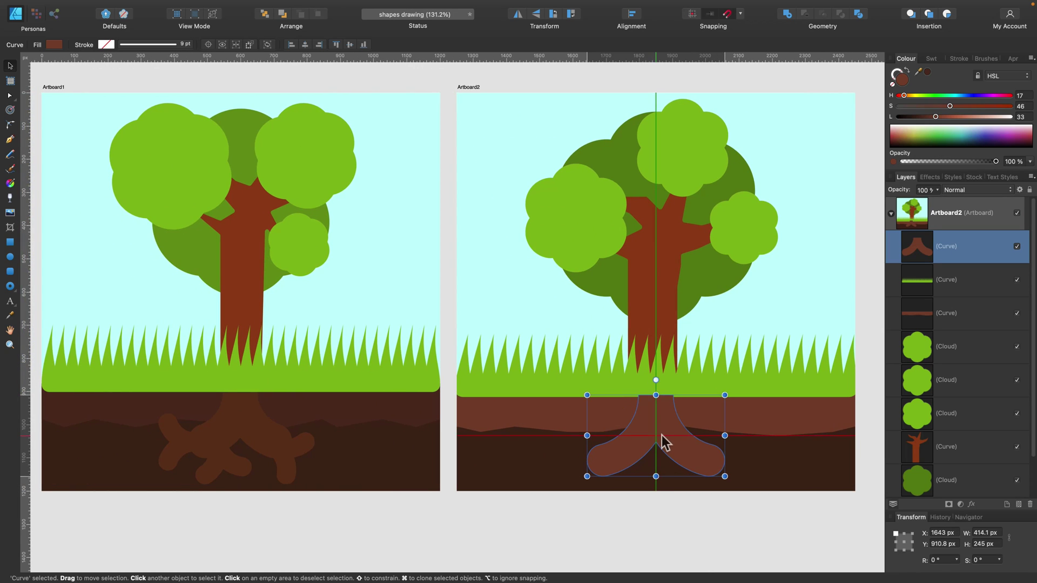
drag(918, 71, 241, 404)
click(927, 71)
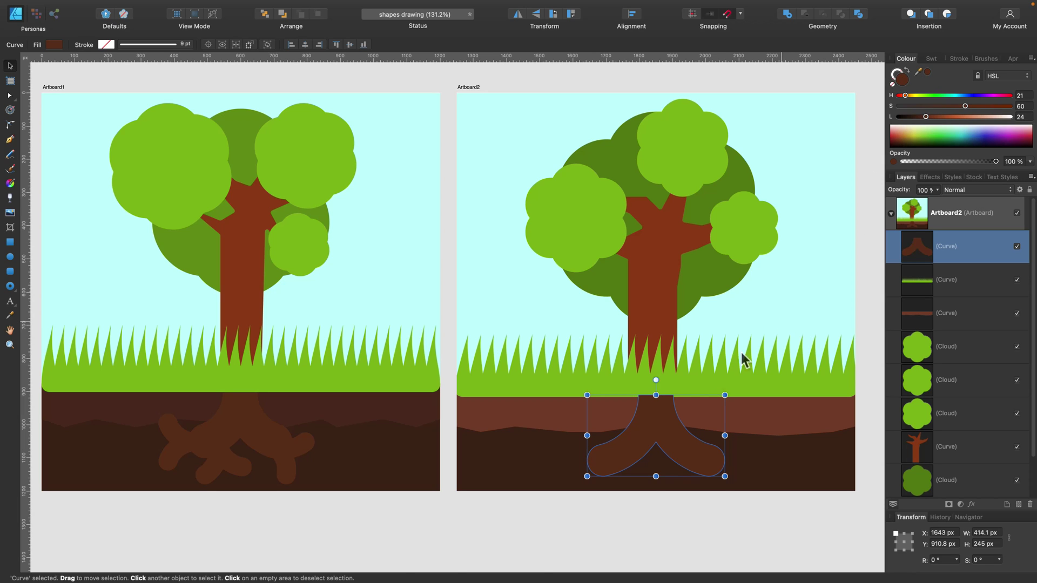
drag(661, 425, 566, 439)
Clone the root into several rotated, smaller copies spreading beneath the trunk, then deselect.
mouse_move(558, 380)
mouse_down()
mouse_move(592, 381)
mouse_move(631, 413)
mouse_up()
drag(564, 354, 553, 418)
mouse_move(555, 463)
mouse_down()
mouse_move(628, 448)
mouse_move(623, 466)
mouse_move(698, 446)
mouse_move(670, 417)
mouse_up()
mouse_move(716, 454)
mouse_down()
mouse_move(751, 469)
mouse_move(771, 428)
mouse_move(758, 422)
mouse_up()
mouse_move(731, 460)
mouse_down()
mouse_move(688, 471)
mouse_move(702, 436)
mouse_up()
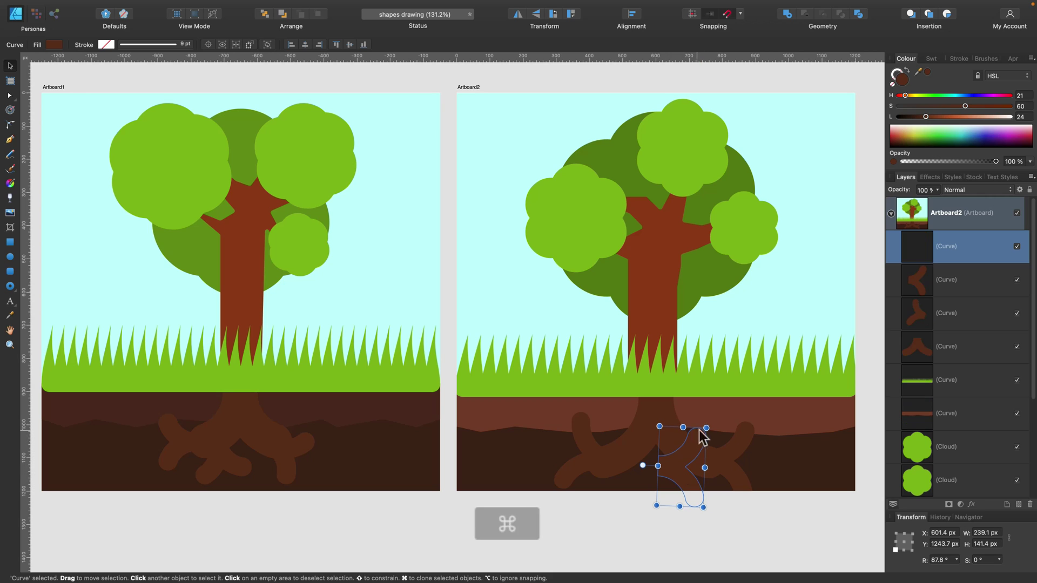
mouse_move(643, 465)
mouse_down()
mouse_move(650, 444)
mouse_move(636, 477)
mouse_up()
click(662, 516)
Zoom to fit both artboards side by side with Cmd+0.
scroll(669, 523, left, 2)
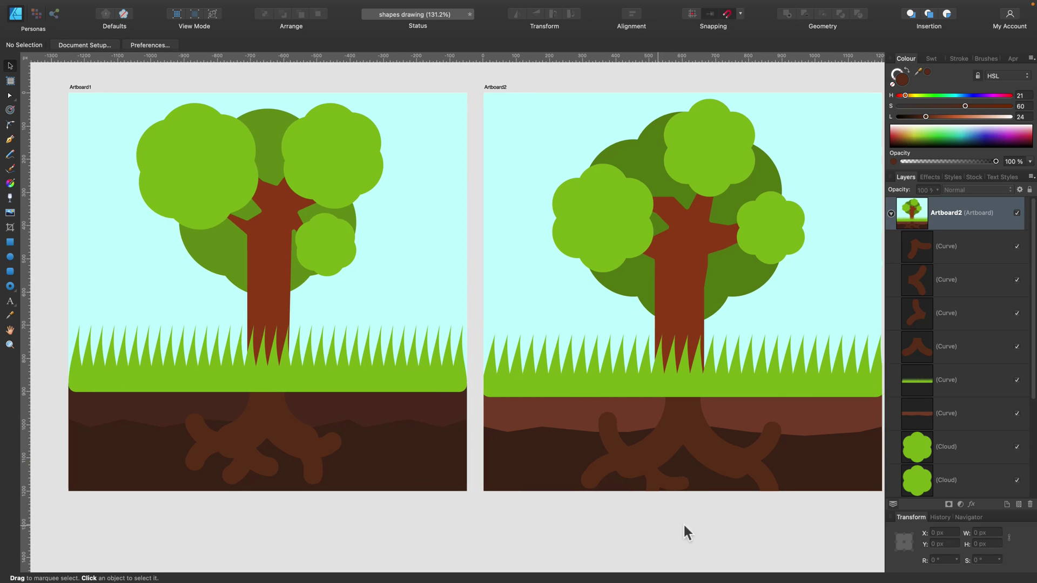
scroll(740, 489, right, 4)
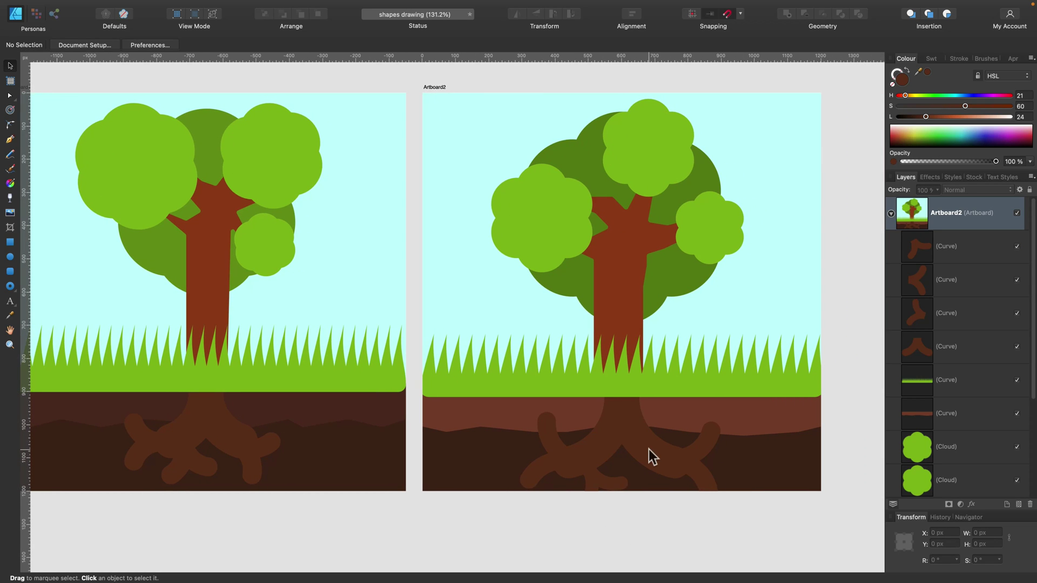
key(super+0)
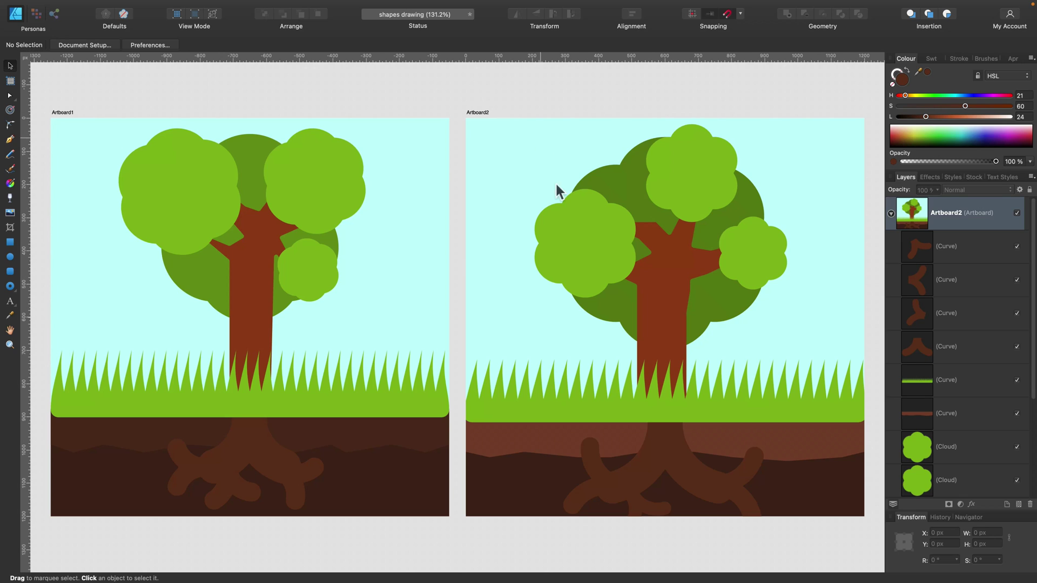
Give the left cloud and the grass strip red outlines.
click(565, 220)
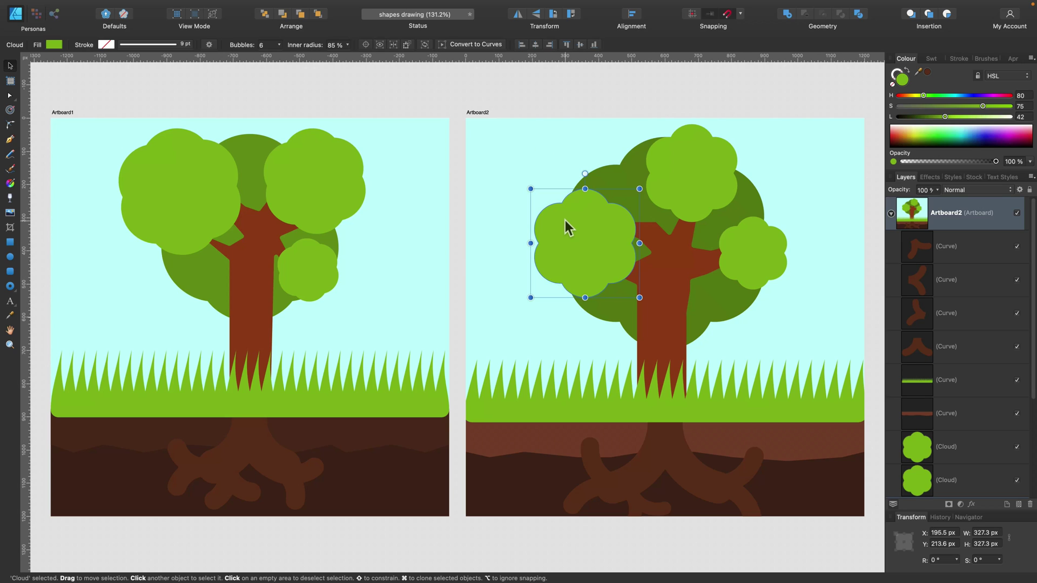
click(895, 73)
drag(922, 95, 897, 95)
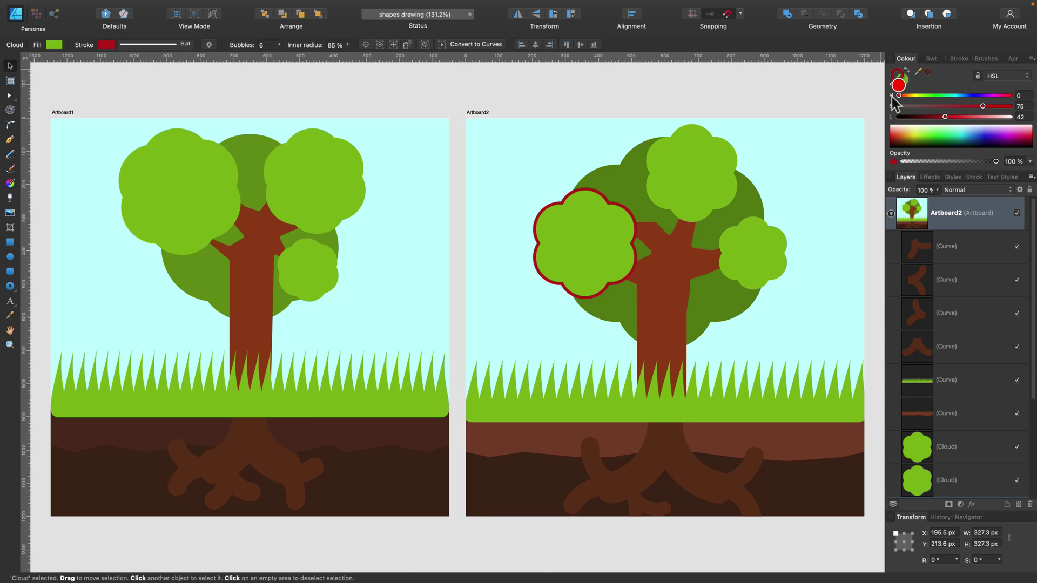
click(594, 384)
click(917, 70)
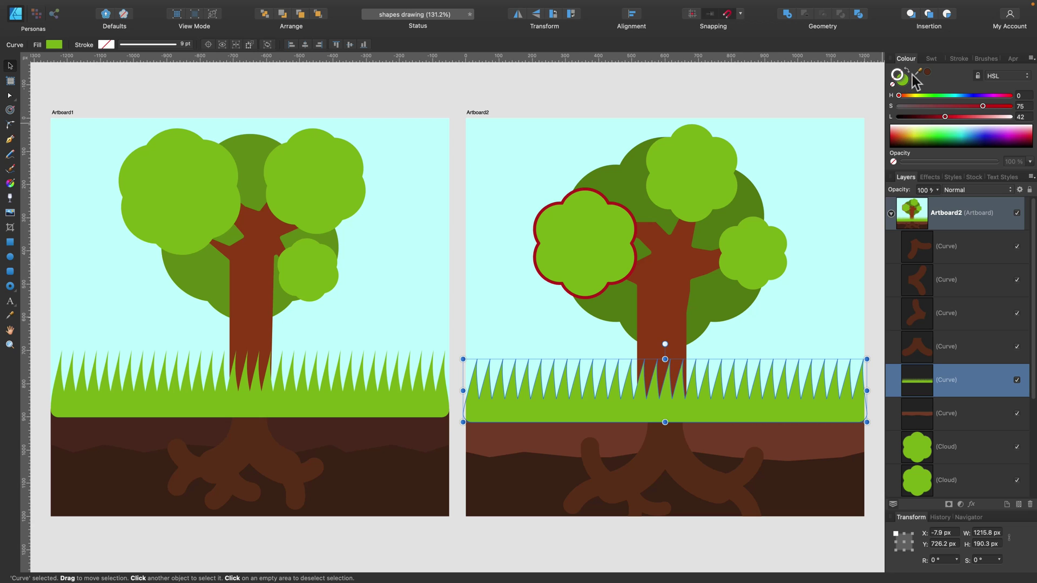
click(898, 95)
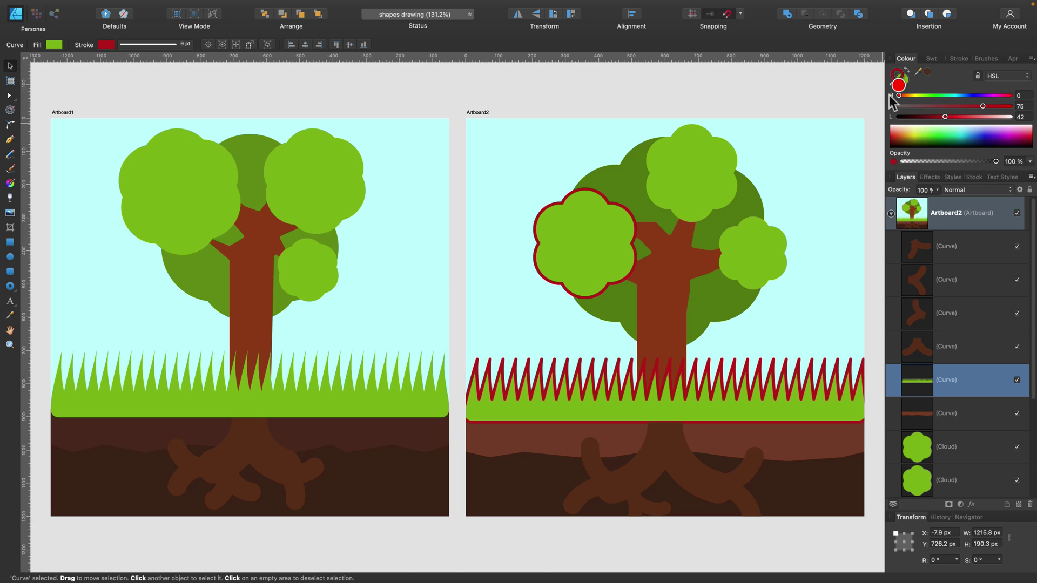
Outline the main root in red and bring it to the front, then outline the trunk in red.
scroll(748, 395, right, 2)
click(657, 464)
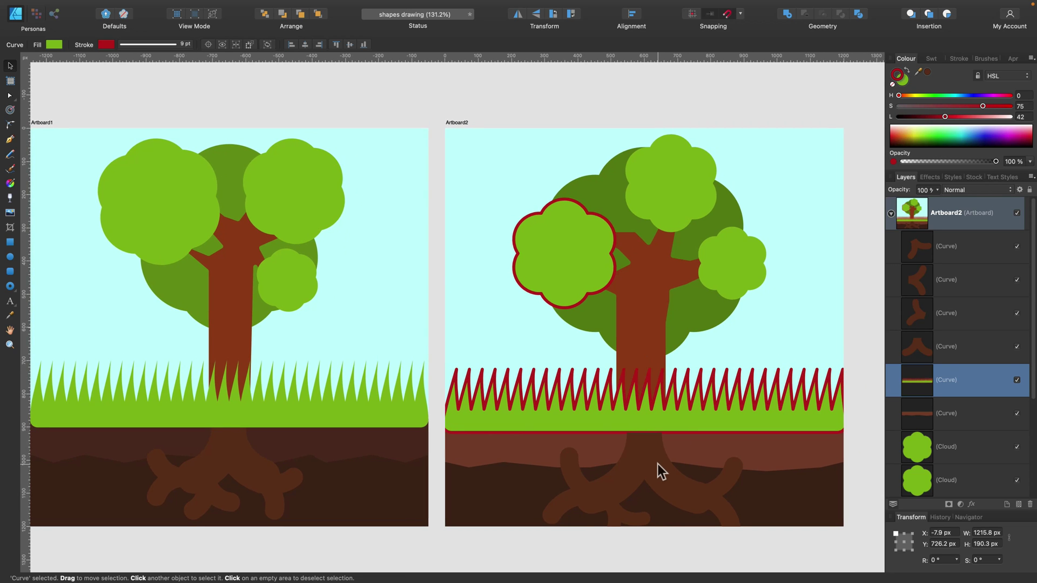
click(899, 96)
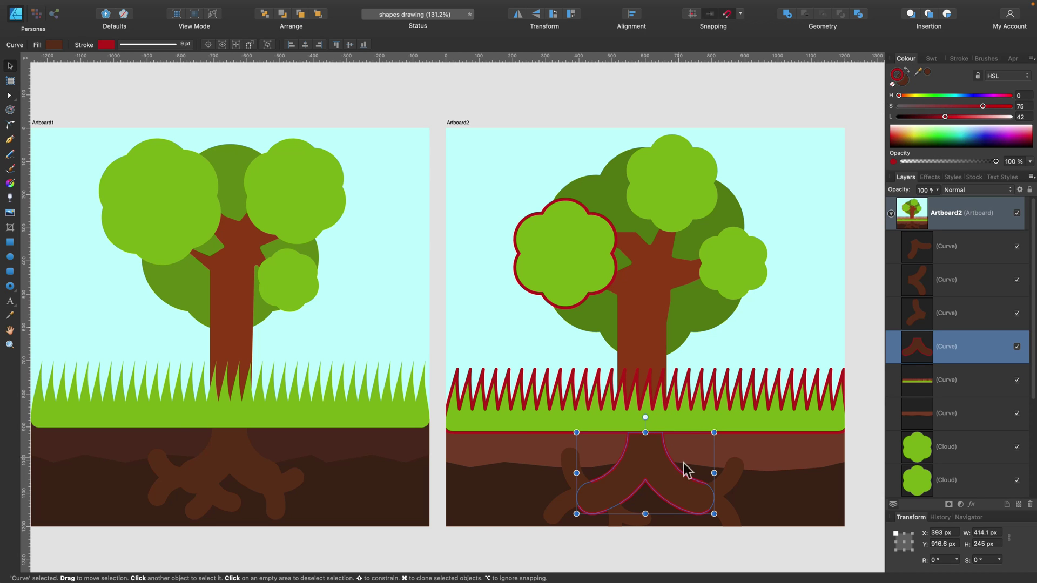
scroll(666, 459, left, 1)
key(super+shift+bracketright)
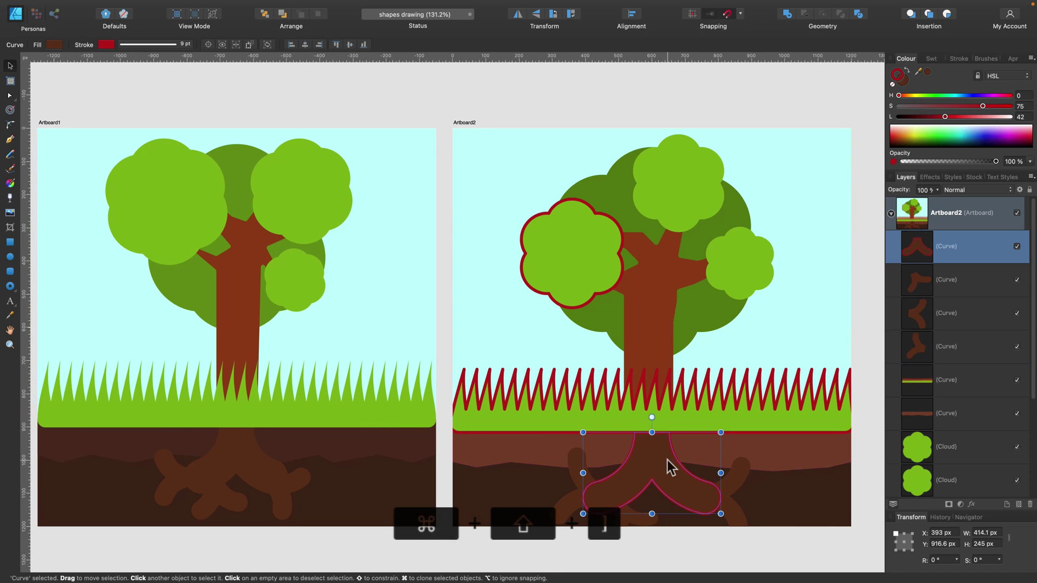
scroll(666, 459, up, 1)
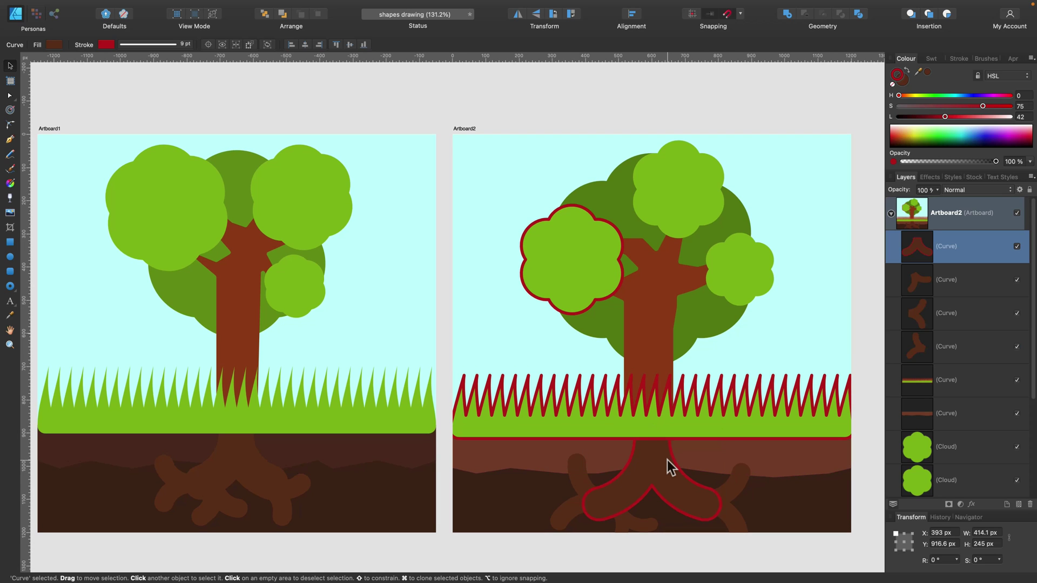
click(654, 342)
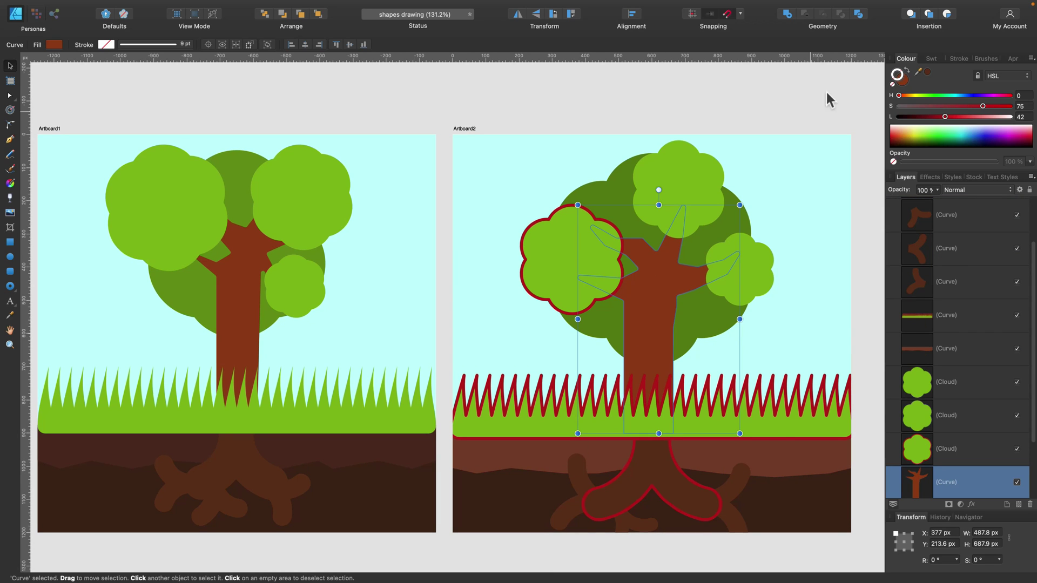
click(898, 95)
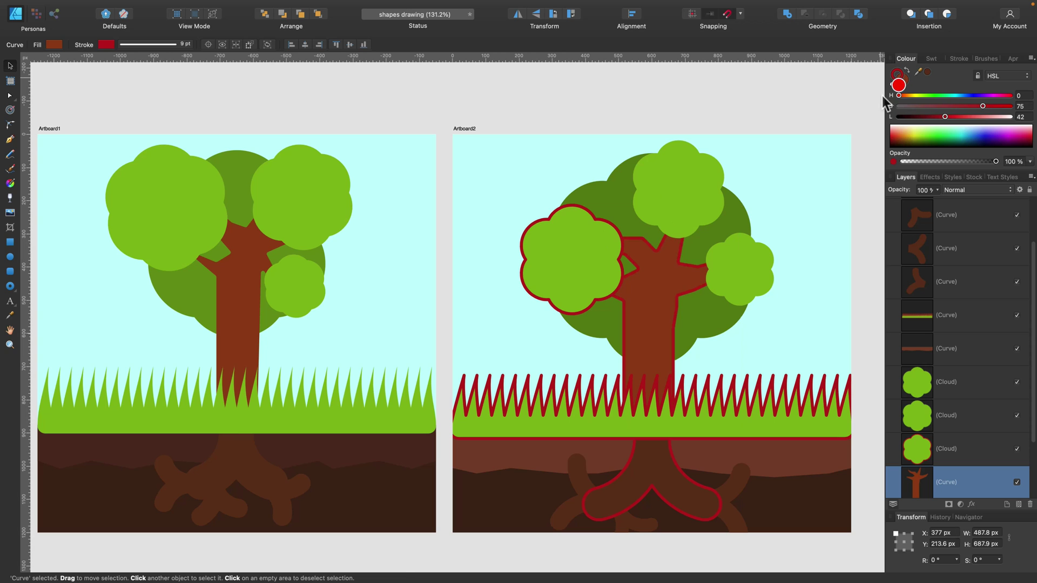
click(640, 316)
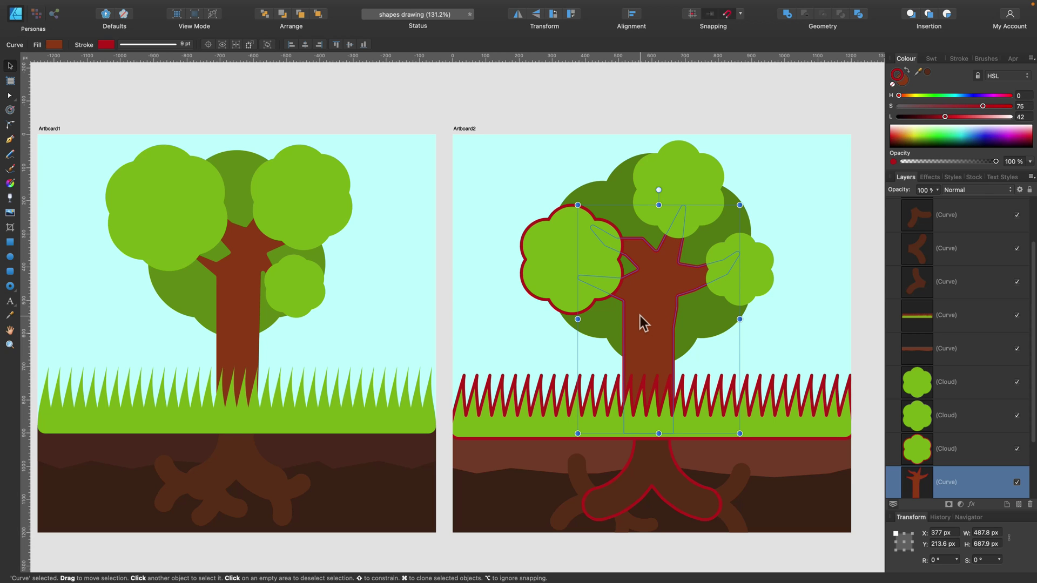